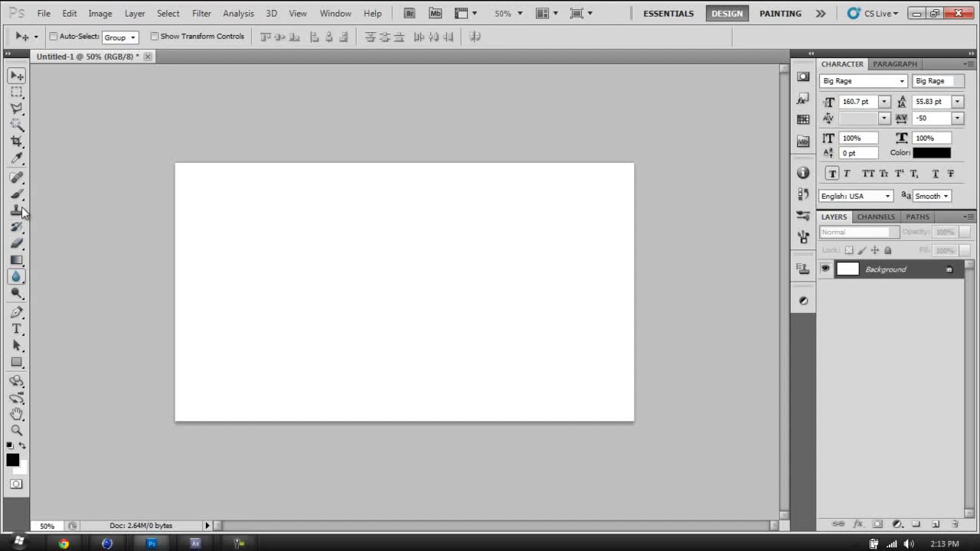
- Fill the Background with a dark gradient and add a new empty layer for the ribbon
{"action": "left_click_drag", "start_coordinate": [399, 297], "coordinate": [487, 388]}
{"action": "key", "text": "ctrl+shift+n"}
{"action": "key", "text": "Return"}
{"action": "key", "text": "p"}
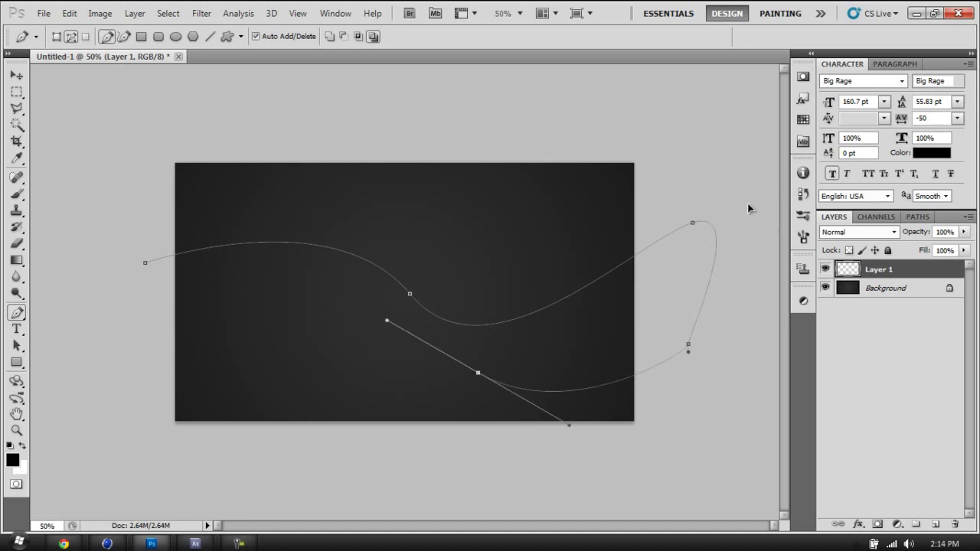
- Fill the wavy ribbon path with black
{"action": "right_click", "coordinate": [680, 354]}
{"action": "key", "text": "Return"}
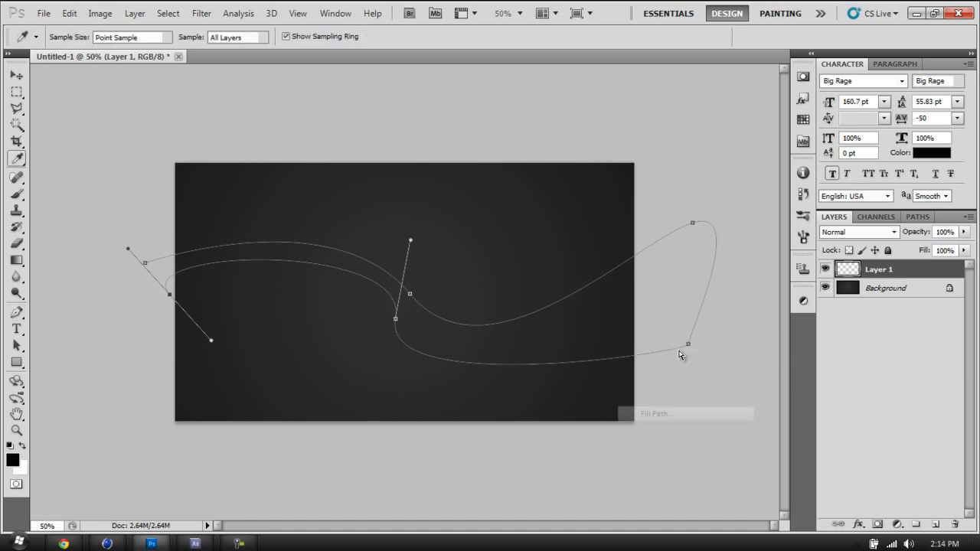
{"action": "key", "text": "Return"}
{"action": "right_click", "coordinate": [652, 344]}
{"action": "key", "text": "Escape"}
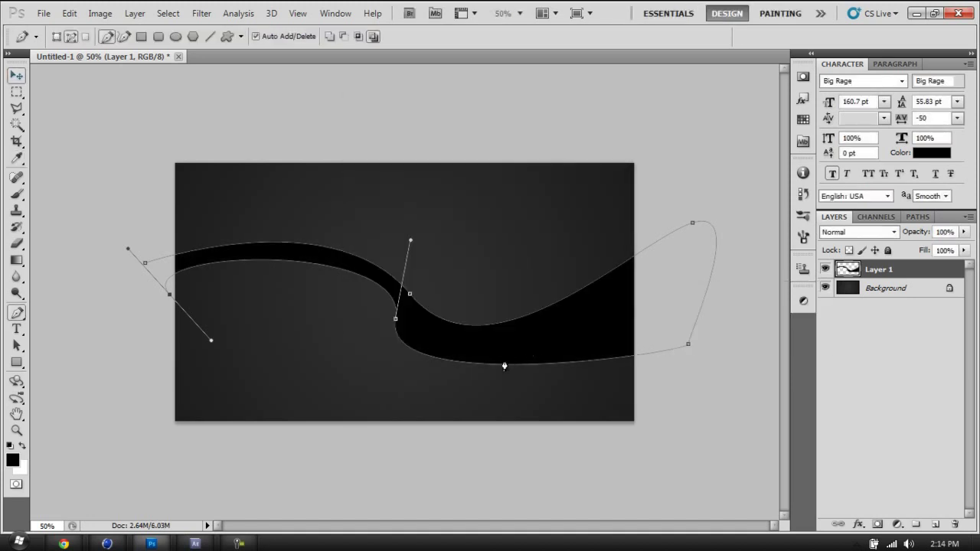
- Delete the ribbon path and give the ribbon a #333333 stroke
{"action": "key", "text": "v"}
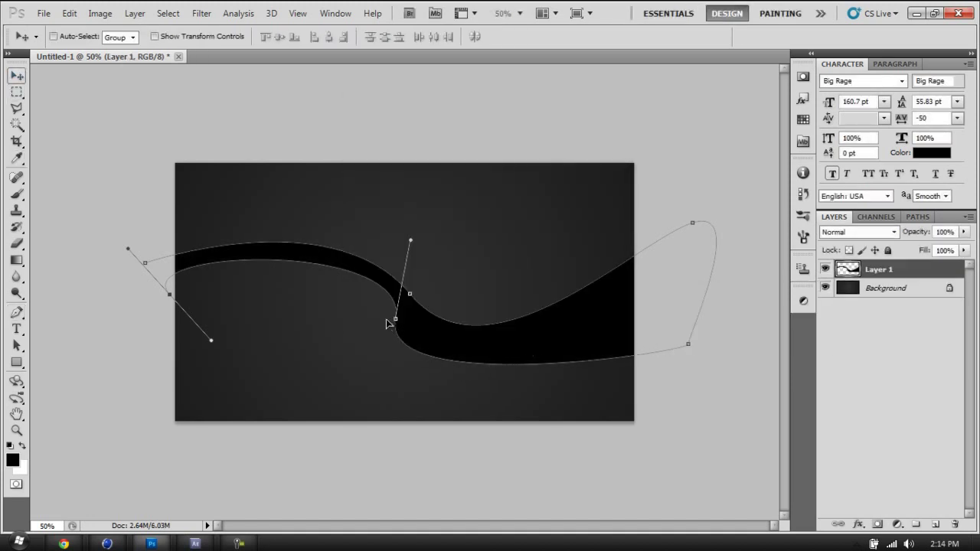
{"action": "key", "text": "p"}
{"action": "right_click", "coordinate": [386, 318]}
{"action": "left_click", "coordinate": [383, 292]}
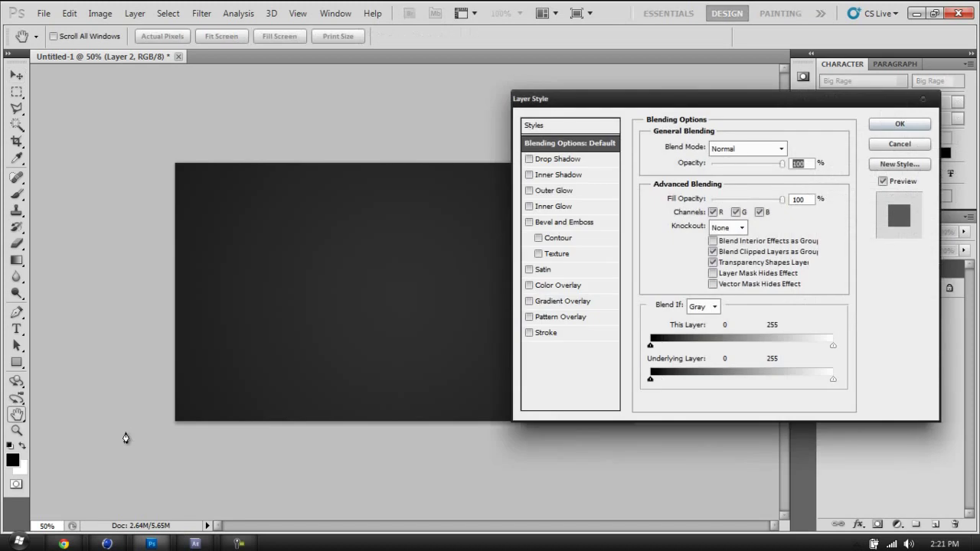
{"action": "type", "text": "333333"}
{"action": "key", "text": "Return"}
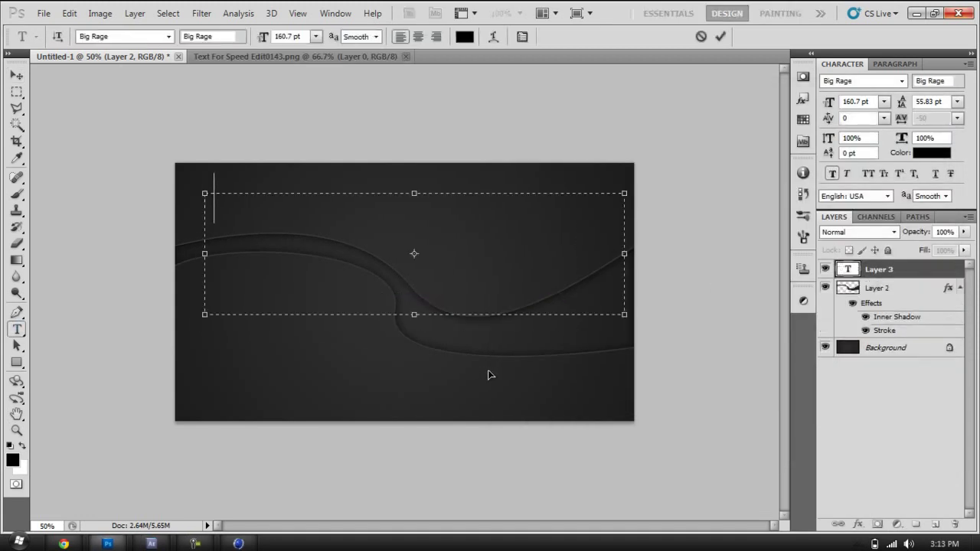
- Type IMPRESSIVETUTORIALS and set it in Agency FB
{"action": "type", "text": "IMPRESSIVETUTORIALS"}
{"action": "key", "text": "ctrl+a"}
{"action": "left_click", "coordinate": [168, 36]}
{"action": "type", "text": "a"}
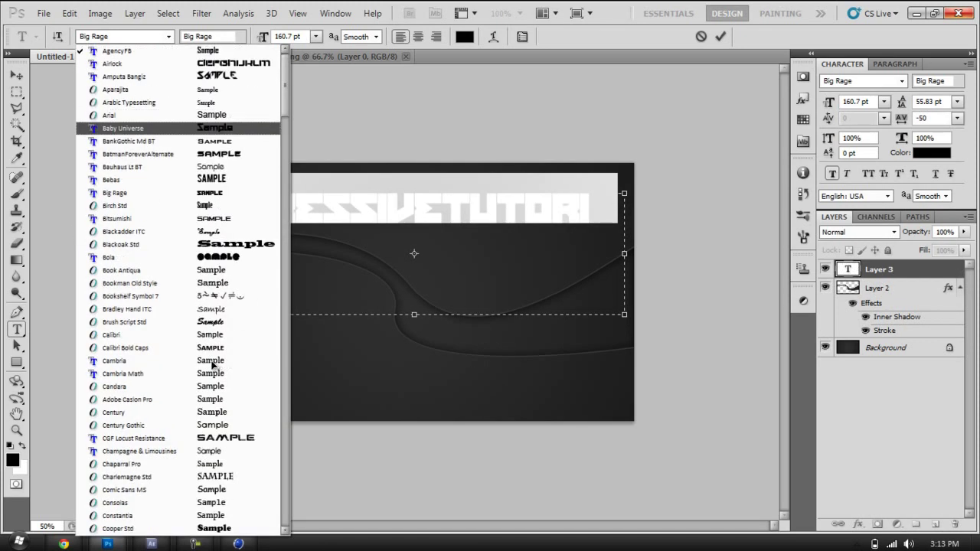
{"action": "key", "text": "Return"}
- Widen the text box to one line, reduce horizontal scale, and commit the title
{"action": "left_click_drag", "start_coordinate": [624, 314], "coordinate": [742, 302]}
{"action": "key", "text": "Down"}
{"action": "key", "text": "Down"}
{"action": "key", "text": "Down"}
- Duplicate the title text layer and move the copy below the original
{"action": "key", "text": "Down"}
{"action": "key", "text": "Down"}
{"action": "key", "text": "Down"}
{"action": "key", "text": "Down"}
{"action": "key", "text": "Down"}
{"action": "key", "text": "Down"}
{"action": "key", "text": "Right"}
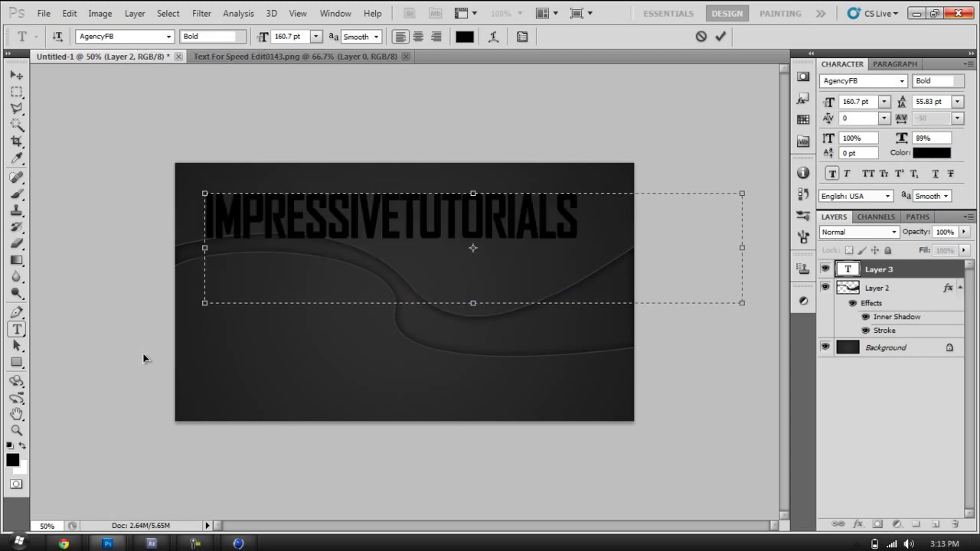
{"action": "key", "text": "ctrl+Return"}
{"action": "key", "text": "v"}
{"action": "key", "text": "ctrl+shift+alt+e"}
{"action": "key", "text": "ctrl+z"}
{"action": "key", "text": "ctrl+z"}
{"action": "key", "text": "ctrl+z"}
{"action": "right_click", "coordinate": [881, 270]}
{"action": "key", "text": "Down"}
{"action": "key", "text": "Down"}
{"action": "key", "text": "Down"}
{"action": "key", "text": "Return"}
{"action": "key", "text": "Return"}
{"action": "left_click_drag", "start_coordinate": [253, 363], "coordinate": [372, 357]}
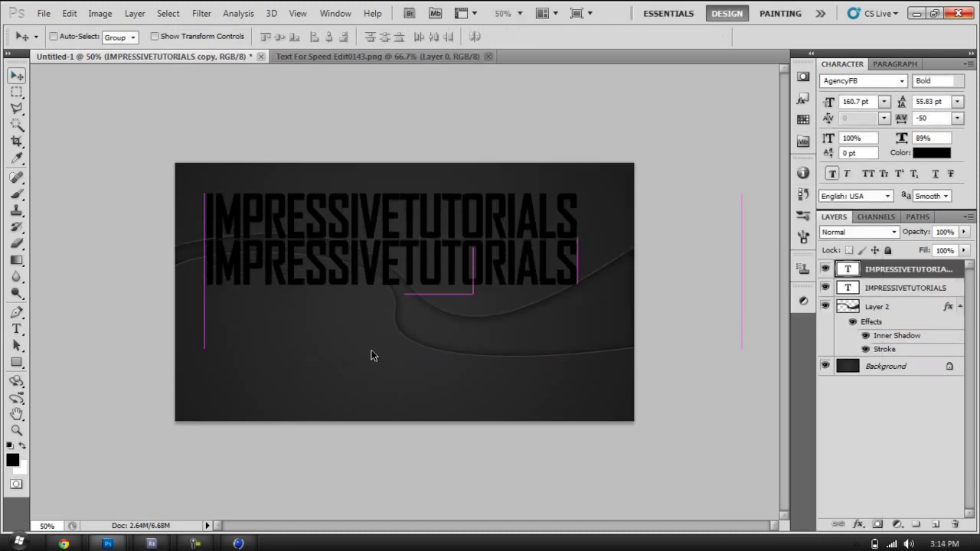
{"action": "key", "text": "ctrl+t"}
{"action": "key", "text": "Return"}
{"action": "key", "text": "t"}
- Narrow the copied line's width and move it under the title
{"action": "left_click", "coordinate": [394, 324]}
{"action": "key", "text": "ctrl+a"}
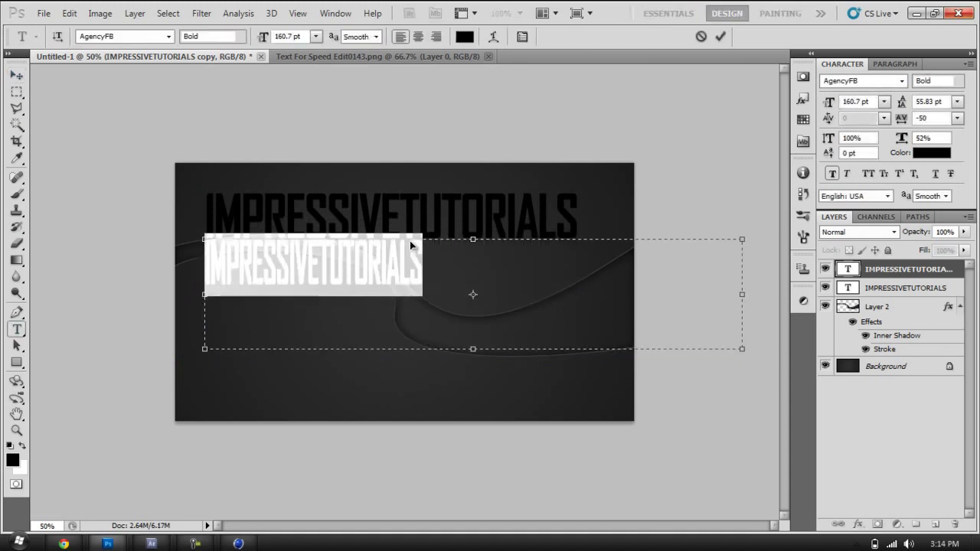
{"action": "key", "text": "ctrl+Return"}
{"action": "left_click_drag", "start_coordinate": [410, 244], "coordinate": [430, 237]}
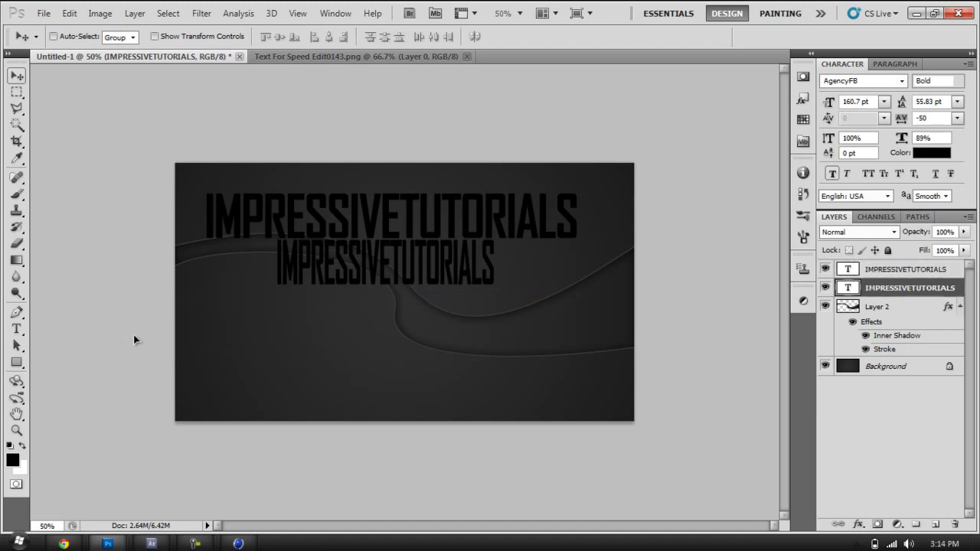
- Set the lower line to 77% horizontal scale and align it under the top line
{"action": "key", "text": "t"}
{"action": "key", "text": "Return"}
{"action": "key", "text": "ctrl+a"}
{"action": "key", "text": "Up"}
{"action": "key", "text": "Up"}
{"action": "key", "text": "Up"}
{"action": "key", "text": "Up"}
{"action": "key", "text": "Up"}
{"action": "key", "text": "Up"}
{"action": "key", "text": "Up"}
{"action": "key", "text": "Up"}
{"action": "key", "text": "Up"}
{"action": "key", "text": "ctrl+Return"}
{"action": "left_click_drag", "start_coordinate": [213, 343], "coordinate": [186, 346]}
{"action": "key", "text": "Left"}
{"action": "key", "text": "Left"}
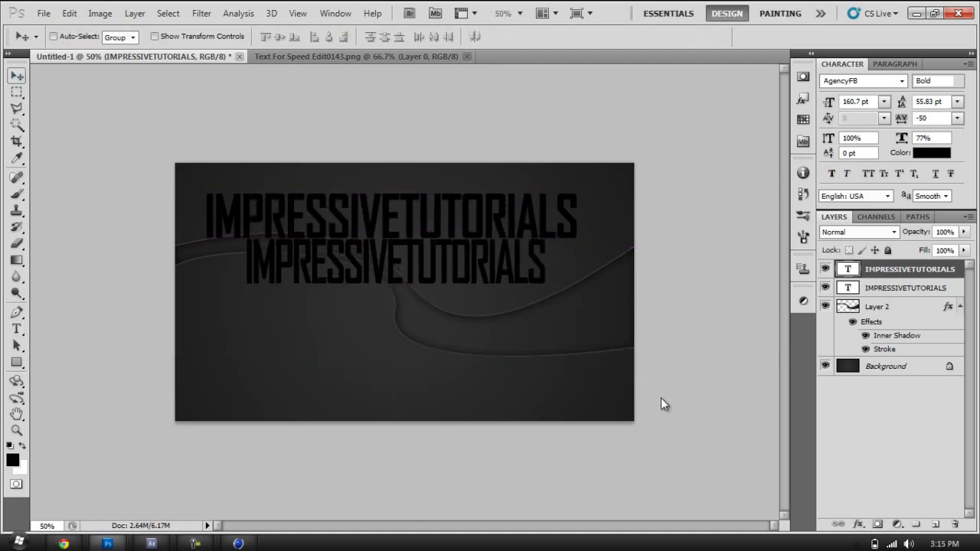
{"action": "left_click", "coordinate": [903, 287], "text": "shift"}
- Rasterize and merge both text lines, then duplicate the block lower and merge again
{"action": "right_click", "coordinate": [886, 287]}
{"action": "left_click", "coordinate": [872, 283]}
{"action": "right_click", "coordinate": [884, 277]}
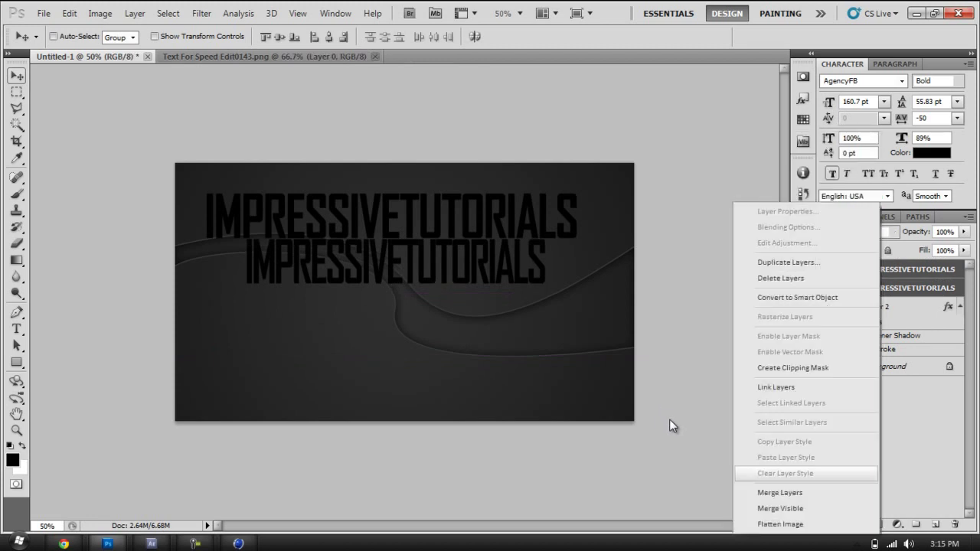
{"action": "left_click", "coordinate": [765, 494]}
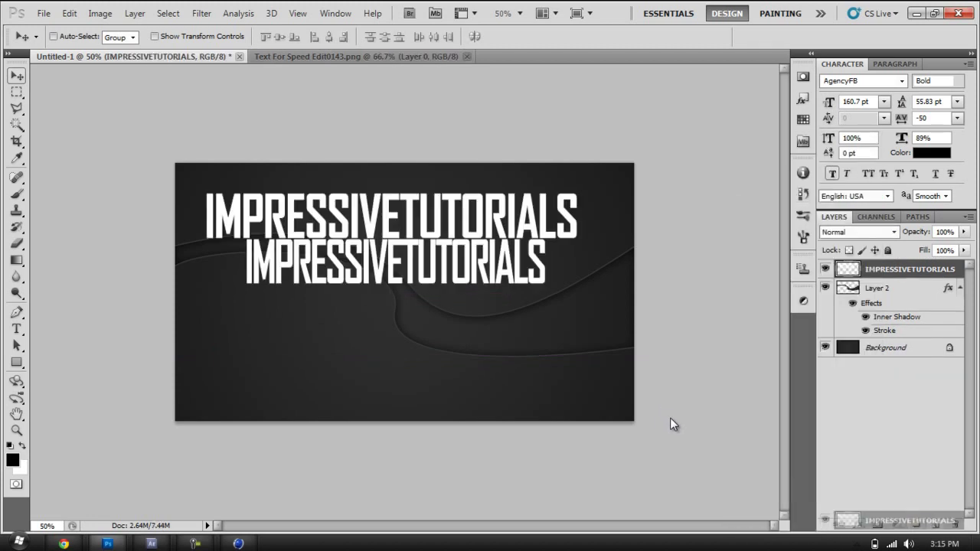
{"action": "key", "text": "ctrl+j"}
{"action": "left_click_drag", "start_coordinate": [391, 260], "coordinate": [390, 350]}
{"action": "right_click", "coordinate": [887, 268]}
{"action": "key", "text": "ctrl+e"}
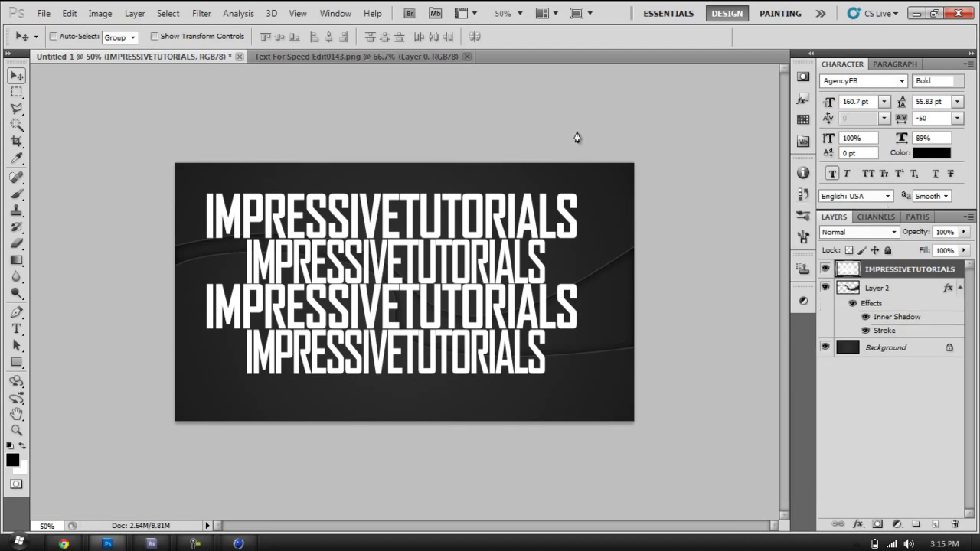
- Rotate the merged text block to about −41.63° with Free Transform
{"action": "key", "text": "ctrl+t"}
{"action": "left_click_drag", "start_coordinate": [577, 132], "coordinate": [616, 227]}
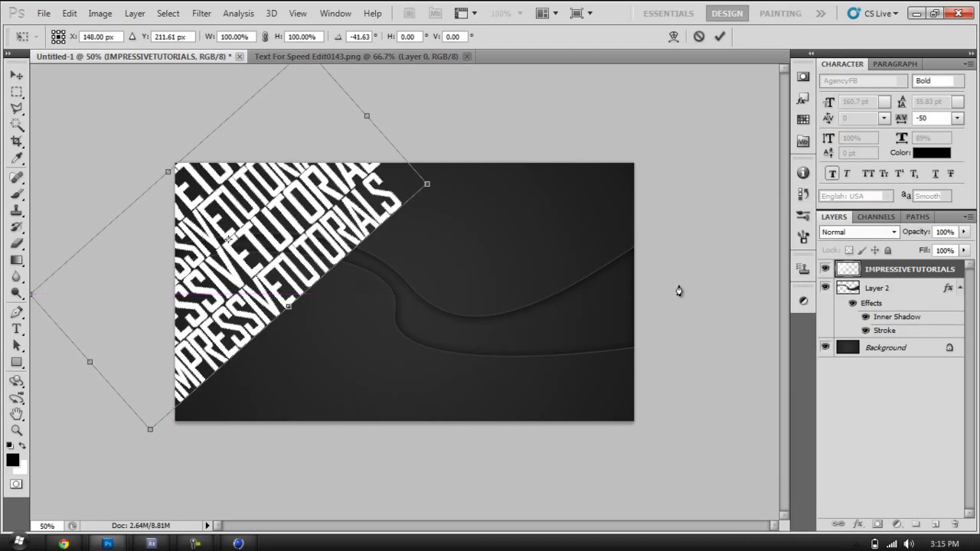
{"action": "key", "text": "v"}
{"action": "key", "text": "Return"}
- Duplicate the rotated text three times, spreading copies across the canvas
{"action": "key", "text": "ctrl+j"}
{"action": "left_click_drag", "start_coordinate": [683, 294], "coordinate": [677, 169]}
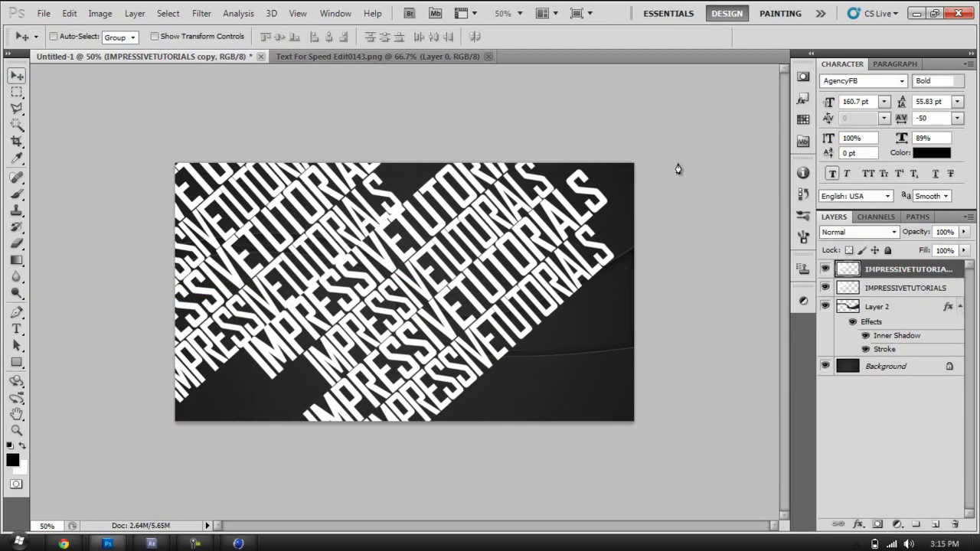
{"action": "key", "text": "ctrl+j"}
{"action": "left_click_drag", "start_coordinate": [344, 306], "coordinate": [459, 306]}
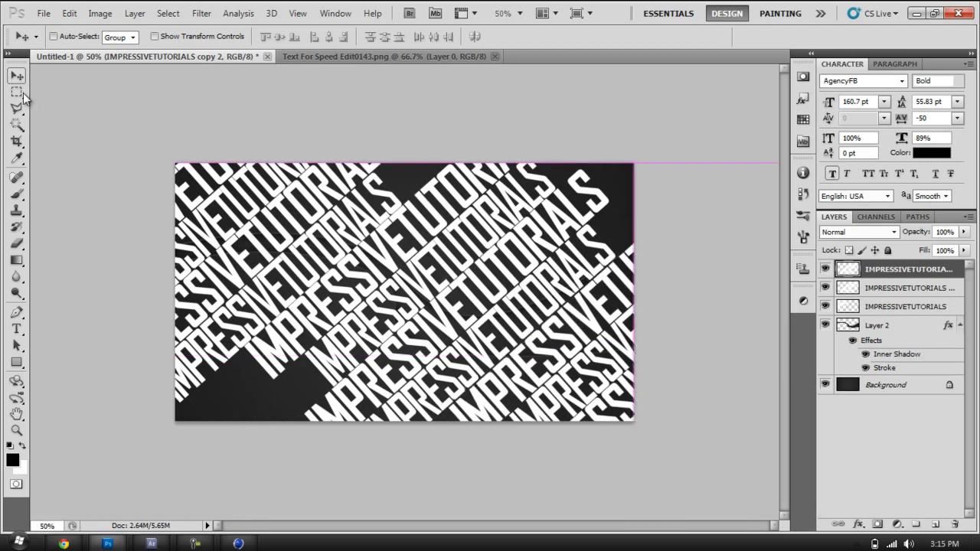
{"action": "key", "text": "ctrl+j"}
{"action": "mouse_move", "coordinate": [31, 91]}
{"action": "left_mouse_down"}
{"action": "mouse_move", "coordinate": [504, 243]}
{"action": "mouse_move", "coordinate": [551, 198]}
{"action": "left_mouse_up"}
- Adjust Eraser brush settings, then add more text copies to fill the top right
{"action": "key", "text": "e"}
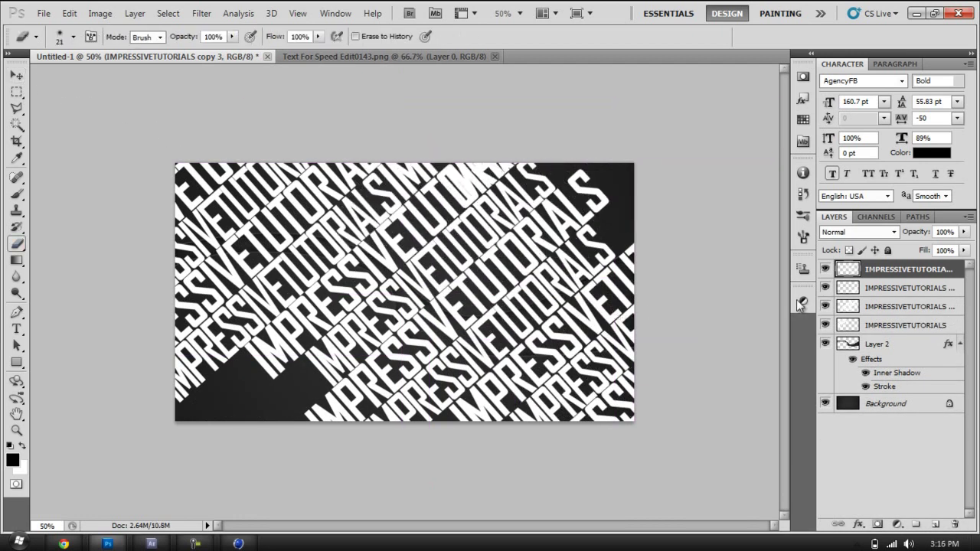
{"action": "right_click", "coordinate": [452, 187]}
{"action": "left_click", "coordinate": [875, 272]}
{"action": "right_click", "coordinate": [490, 274]}
{"action": "left_click", "coordinate": [443, 256]}
{"action": "left_click_drag", "start_coordinate": [908, 288], "coordinate": [935, 525]}
{"action": "key", "text": "v"}
{"action": "left_click_drag", "start_coordinate": [197, 203], "coordinate": [136, 188]}
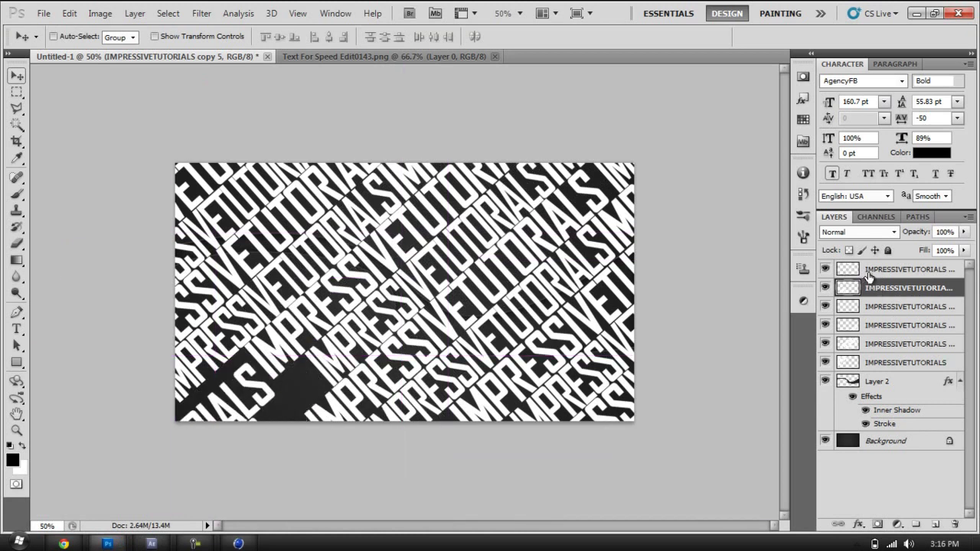
- Merge the six diagonal text layers and clip them inside the ribbon shape
{"action": "left_click", "coordinate": [869, 269]}
{"action": "left_click", "coordinate": [903, 362], "text": "shift"}
{"action": "key", "text": "ctrl+e"}
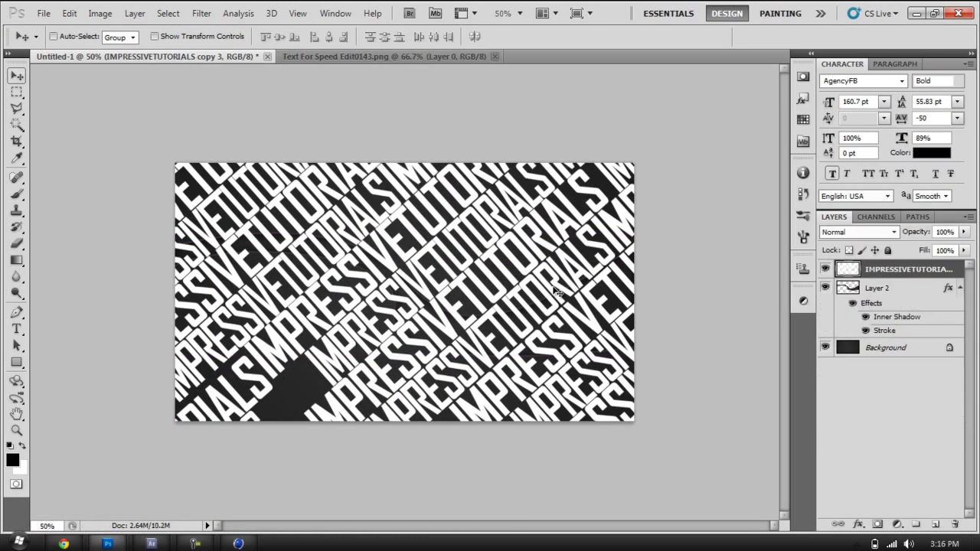
{"action": "key", "text": "ctrl+alt+g"}
- Add the word IMPRESSIVE in a text box across the upper canvas
{"action": "key", "text": "t"}
{"action": "left_click_drag", "start_coordinate": [363, 185], "coordinate": [622, 233]}
{"action": "type", "text": "IMPRESSIVE"}
{"action": "key", "text": "ctrl+Return"}
{"action": "key", "text": "v"}
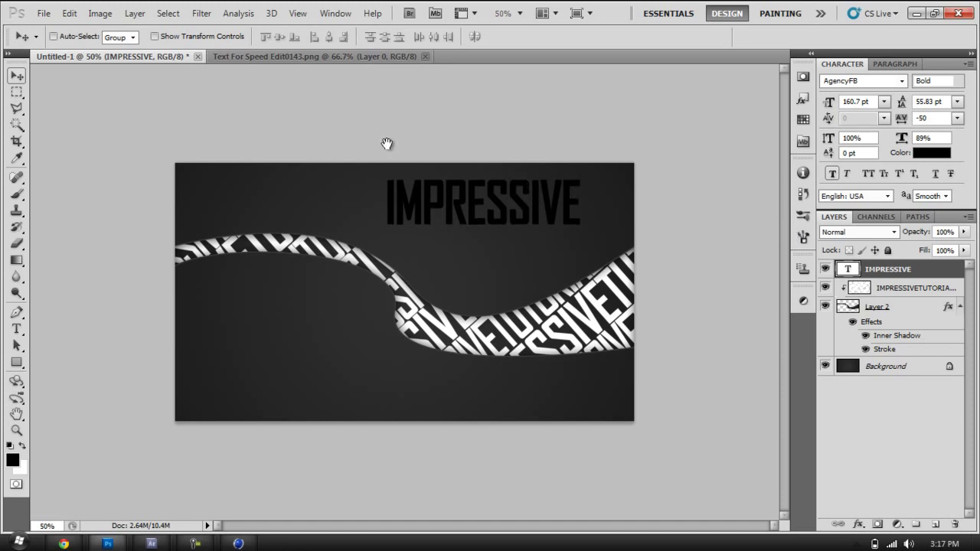
- Add TUTORIALS as a second line, reset vertical scale to 100%, and increase leading
{"action": "key", "text": "t"}
{"action": "left_click", "coordinate": [540, 203]}
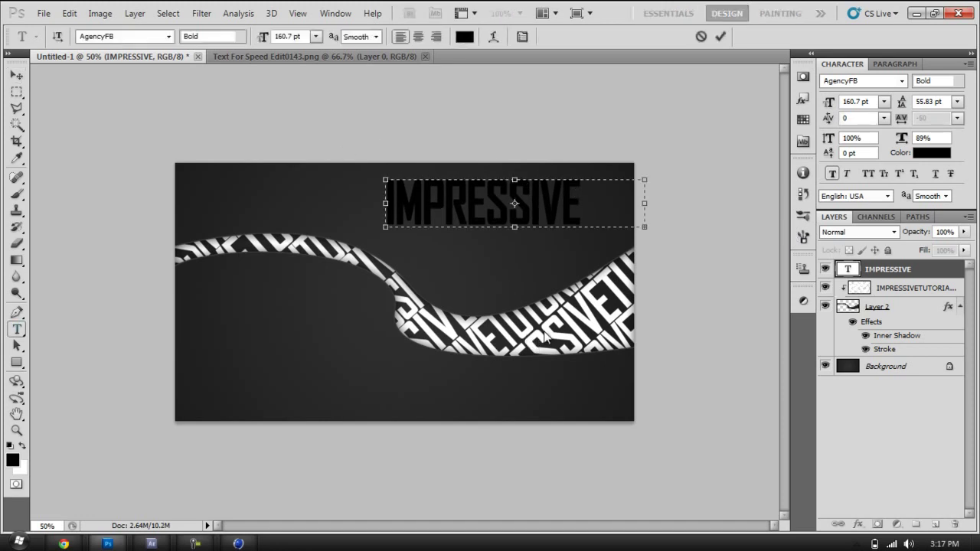
{"action": "key", "text": "Return"}
{"action": "type", "text": "TOORIALS"}
{"action": "key", "text": "ctrl+a"}
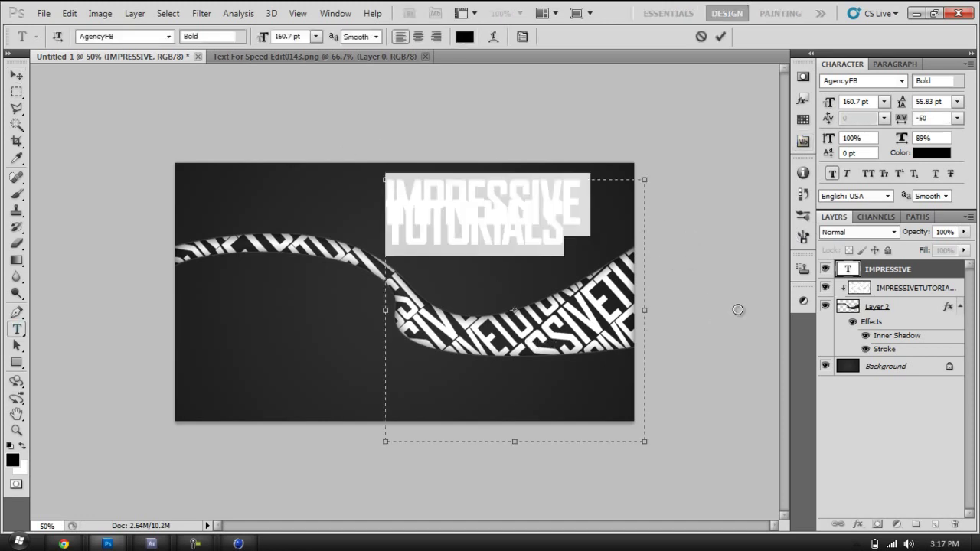
{"action": "key", "text": "ctrl+z"}
{"action": "key", "text": "ctrl+alt+Down"}
{"action": "key", "text": "ctrl+alt+Down"}
{"action": "key", "text": "ctrl+alt+Down"}
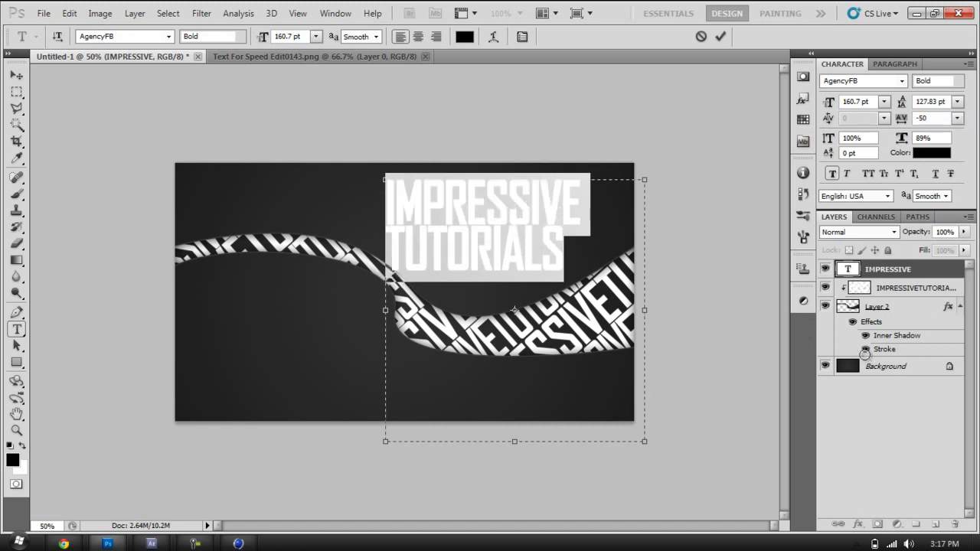
- Commit the title text and rasterize its type layer
{"action": "left_click", "coordinate": [16, 75]}
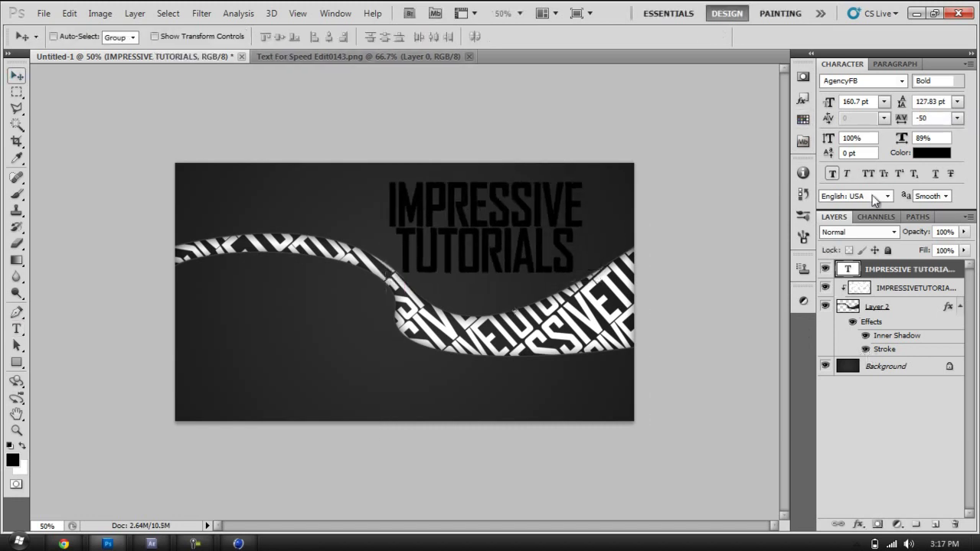
{"action": "right_click", "coordinate": [903, 269]}
{"action": "left_click", "coordinate": [796, 284]}
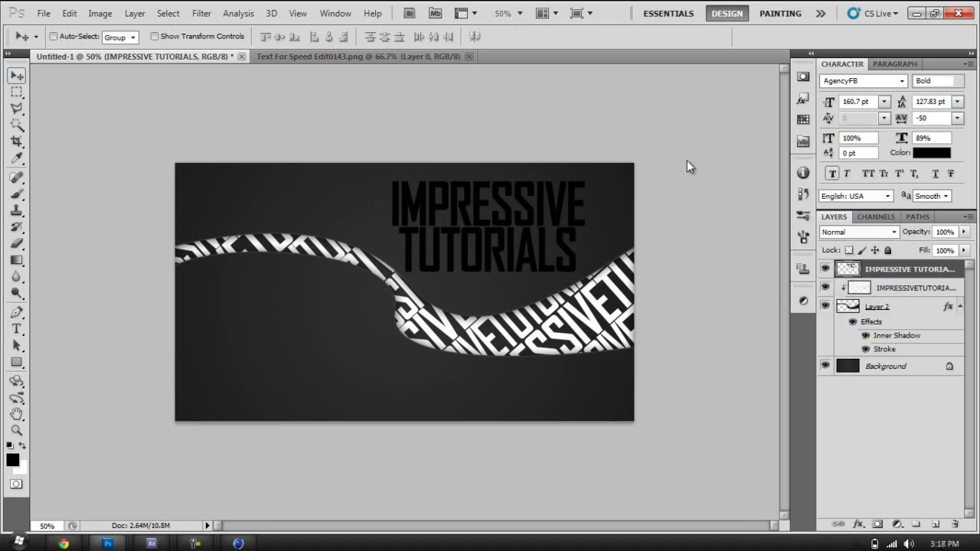
- Try a Drop Shadow with distance 1 on the title, then remove it
{"action": "right_click", "coordinate": [907, 269]}
{"action": "left_click", "coordinate": [788, 222]}
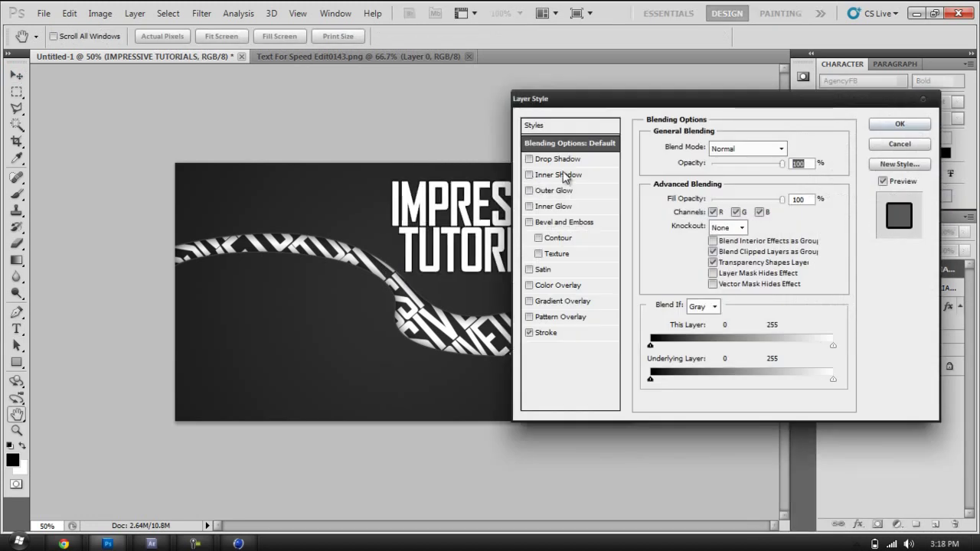
{"action": "left_click", "coordinate": [557, 159]}
{"action": "type", "text": "1"}
{"action": "left_click", "coordinate": [766, 239]}
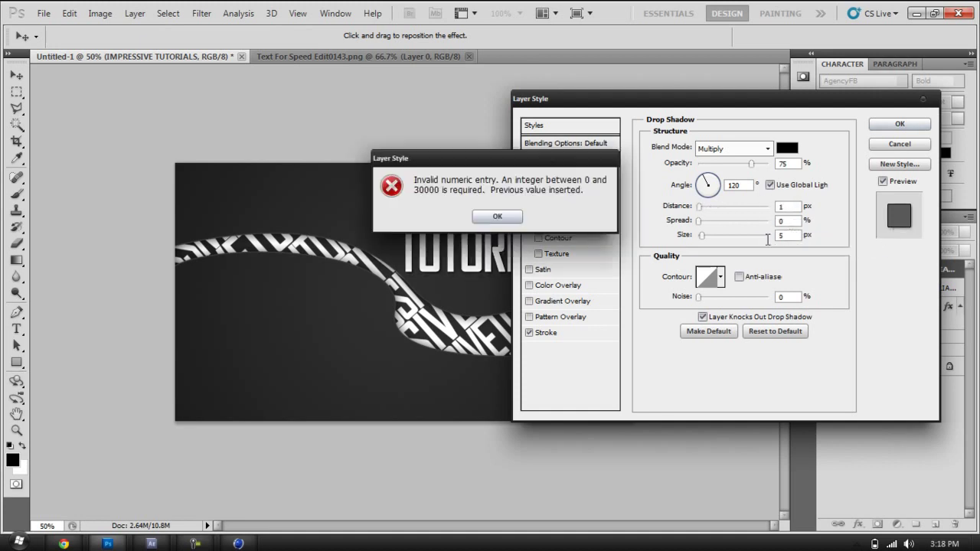
{"action": "key", "text": "space"}
{"action": "key", "text": "ctrl+z"}
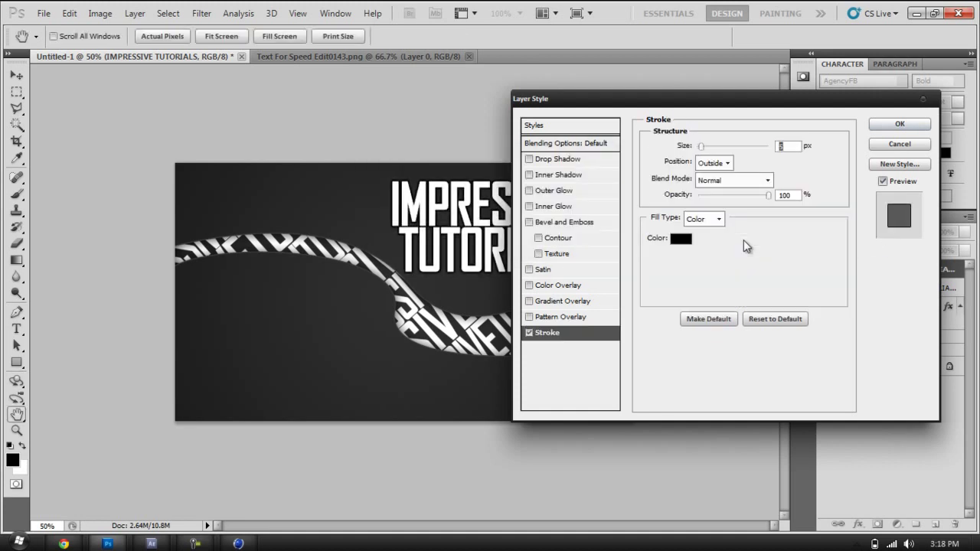
- Preview several Gradient Overlay presets on the title, then cancel the change
{"action": "left_click", "coordinate": [563, 301]}
{"action": "left_click", "coordinate": [699, 170]}
{"action": "scroll", "coordinate": [711, 238], "scroll_direction": "down", "scroll_amount": 5}
{"action": "scroll", "coordinate": [711, 239], "scroll_direction": "down", "scroll_amount": 5}
{"action": "left_click", "coordinate": [711, 237]}
{"action": "key", "text": "Left"}
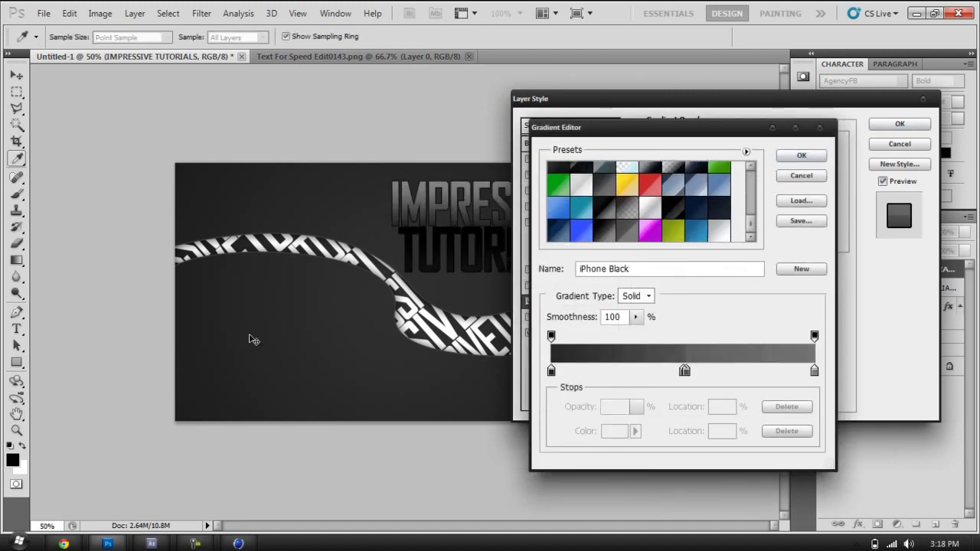
{"action": "key", "text": "Up"}
{"action": "key", "text": "Escape"}
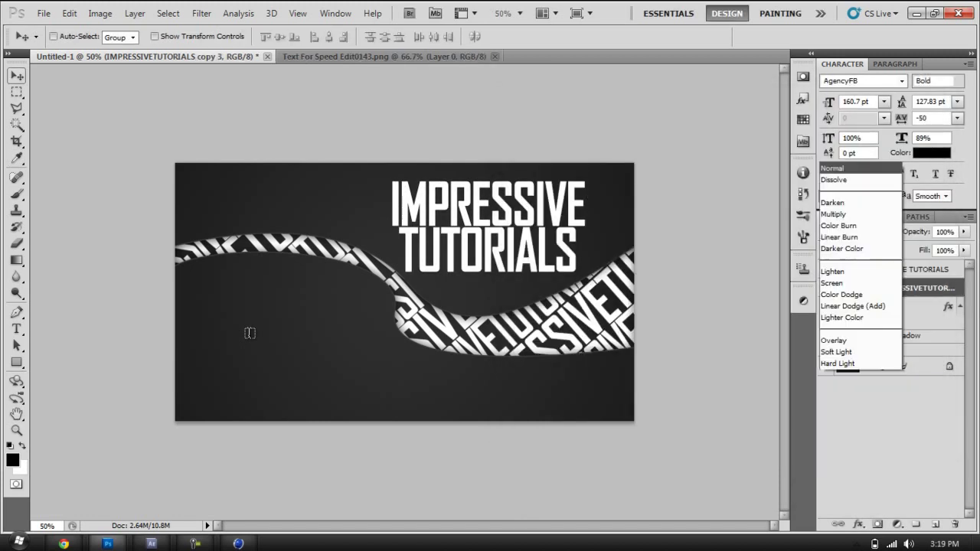
- Set the title layer to Soft Light and paste the ribbon's layer style onto it
{"action": "key", "text": "alt+bracketright"}
{"action": "key", "text": "shift+plus"}
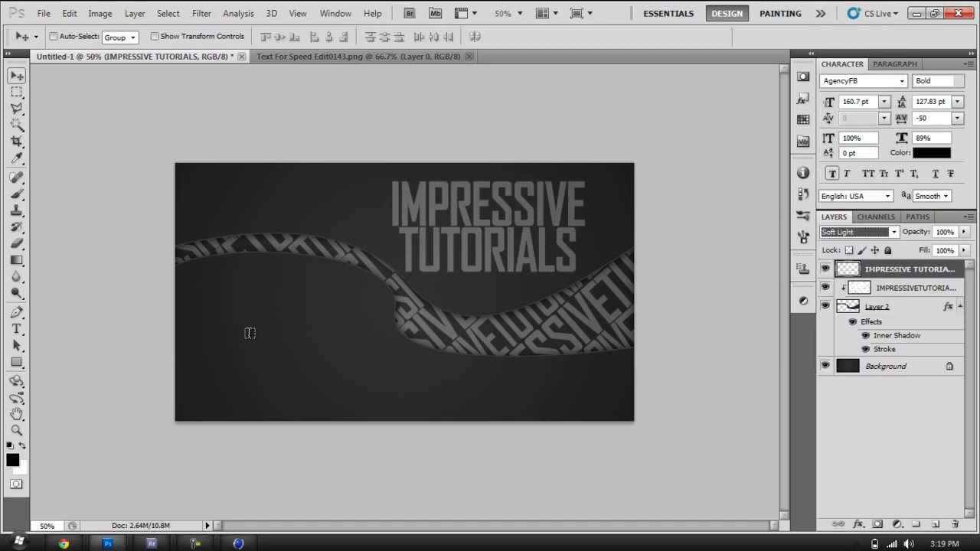
{"action": "key", "text": "shift+F10"}
{"action": "key", "text": "Up"}
{"action": "key", "text": "Up"}
{"action": "key", "text": "Up"}
{"action": "key", "text": "Return"}
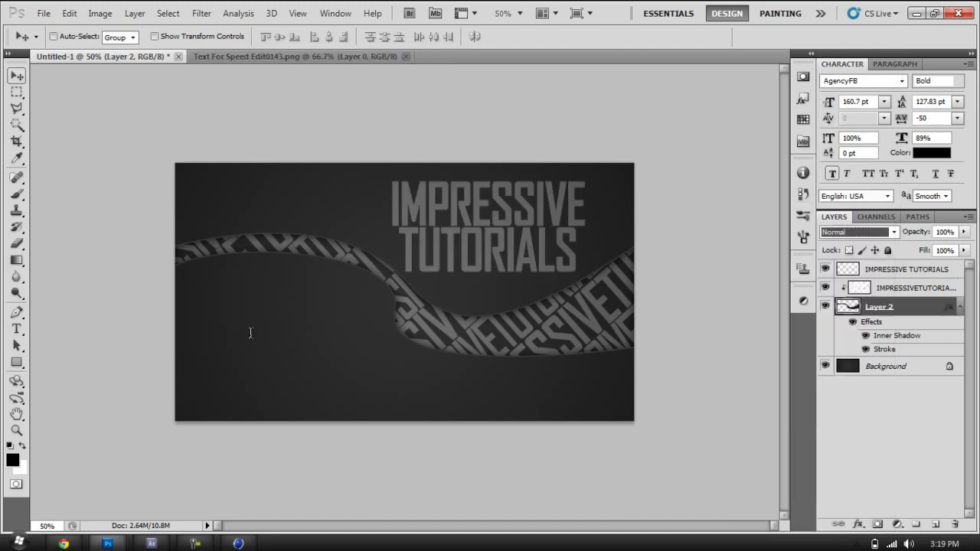
- Set the title's Inner Shadow size to 0 and turn it off
{"action": "key", "text": "alt+l"}
{"action": "key", "text": "y"}
{"action": "key", "text": "i"}
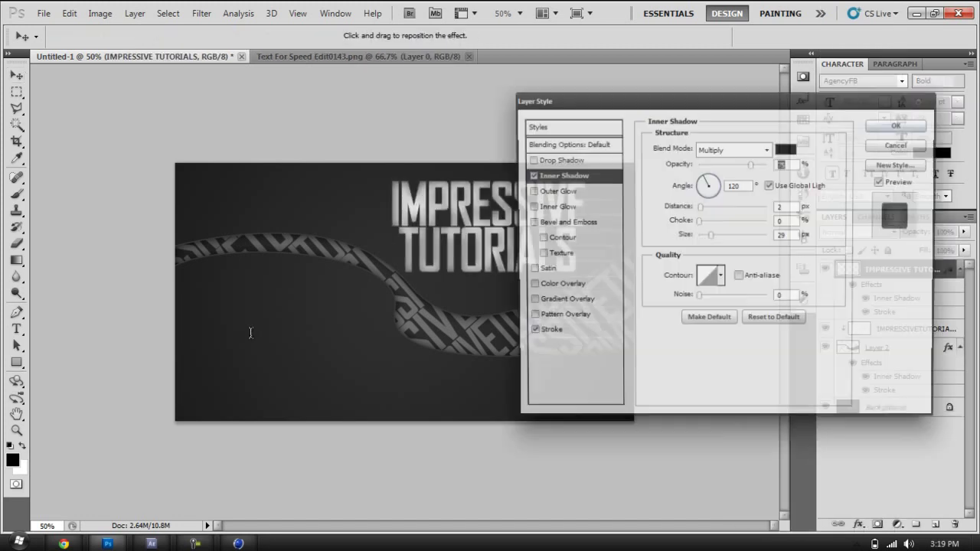
{"action": "key", "text": "Tab"}
{"action": "key", "text": "Tab"}
{"action": "key", "text": "Tab"}
{"action": "type", "text": "0"}
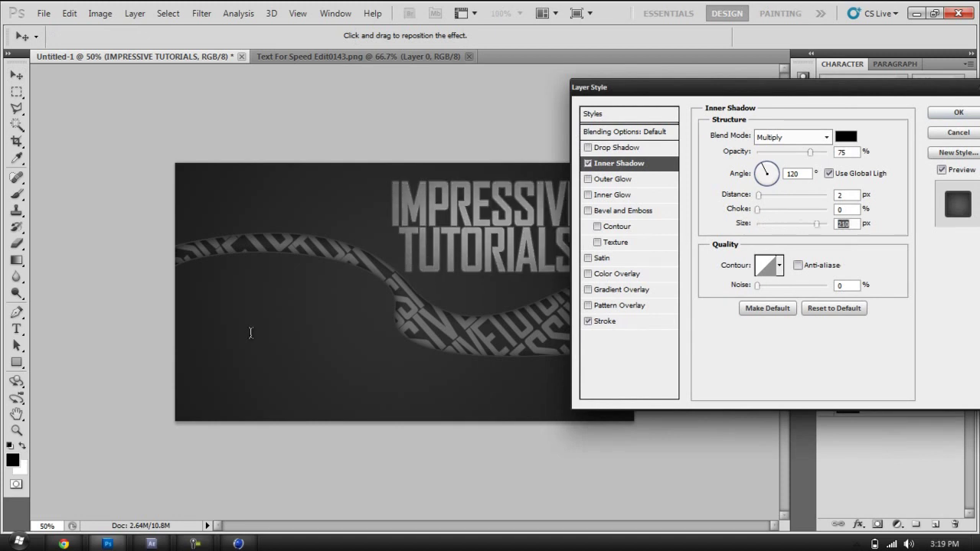
{"action": "key", "text": "space"}
- Add a Color Overlay to the title with Multiply blending
{"action": "key", "text": "ctrl+8"}
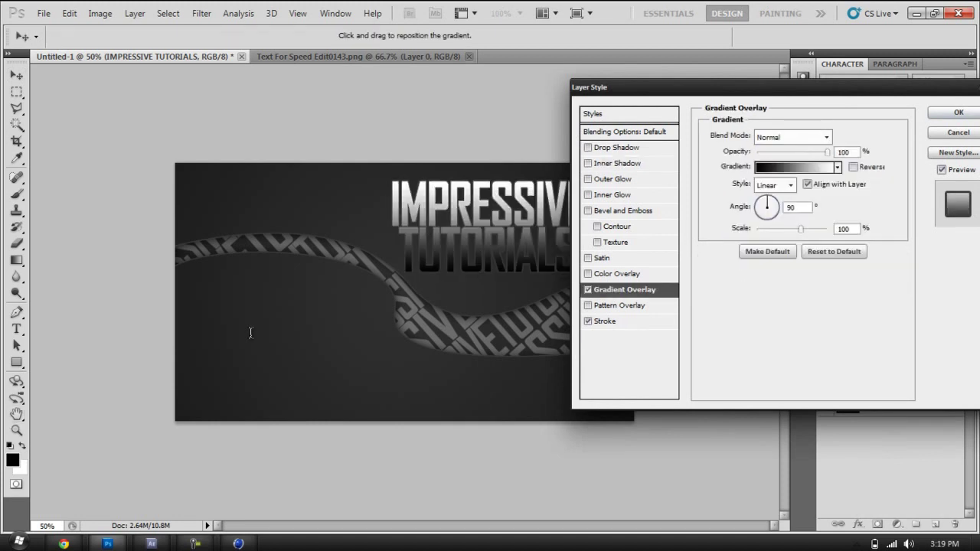
{"action": "key", "text": "ctrl+7"}
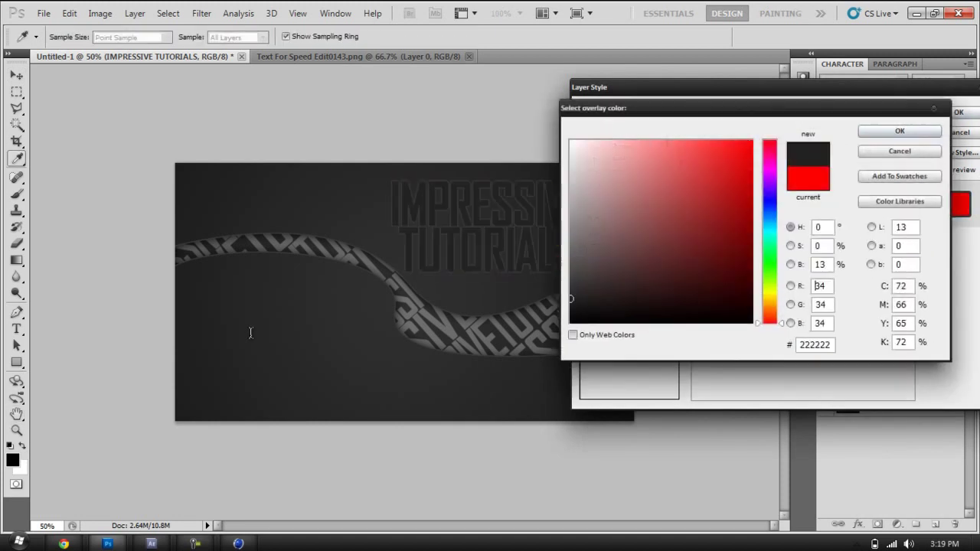
{"action": "key", "text": "Return"}
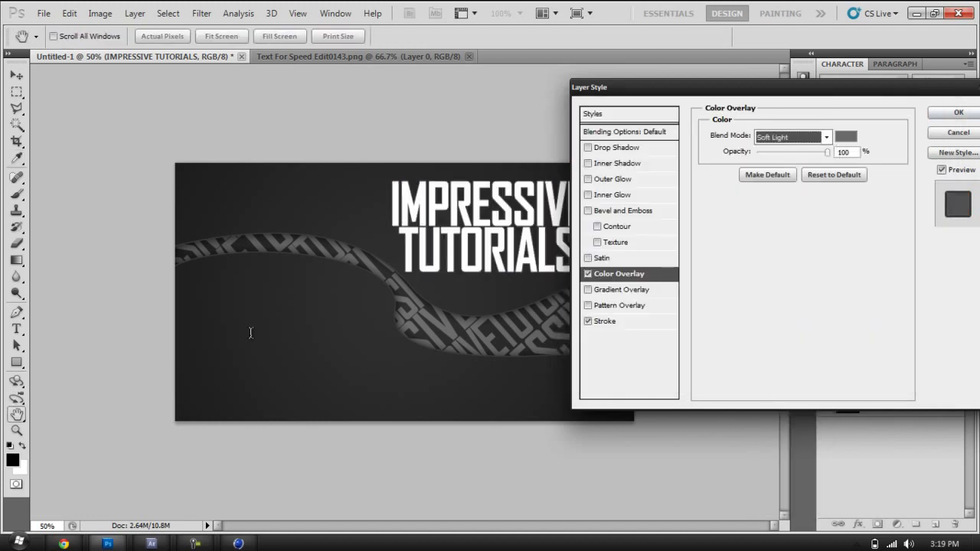
{"action": "key", "text": "m"}
- Give the stroke a colour sampled from the dark background, then try Pin Light blending
{"action": "key", "text": "ctrl+0"}
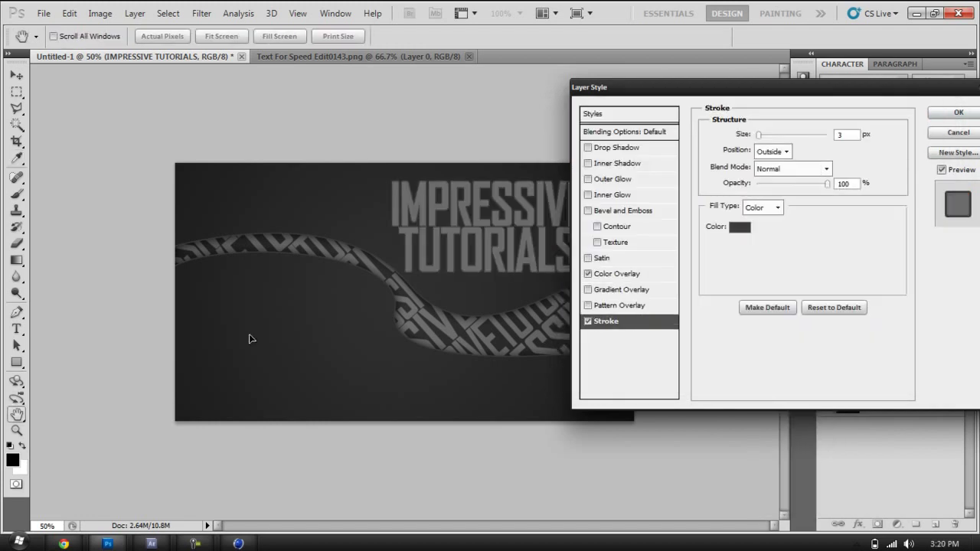
{"action": "type", "text": "000000"}
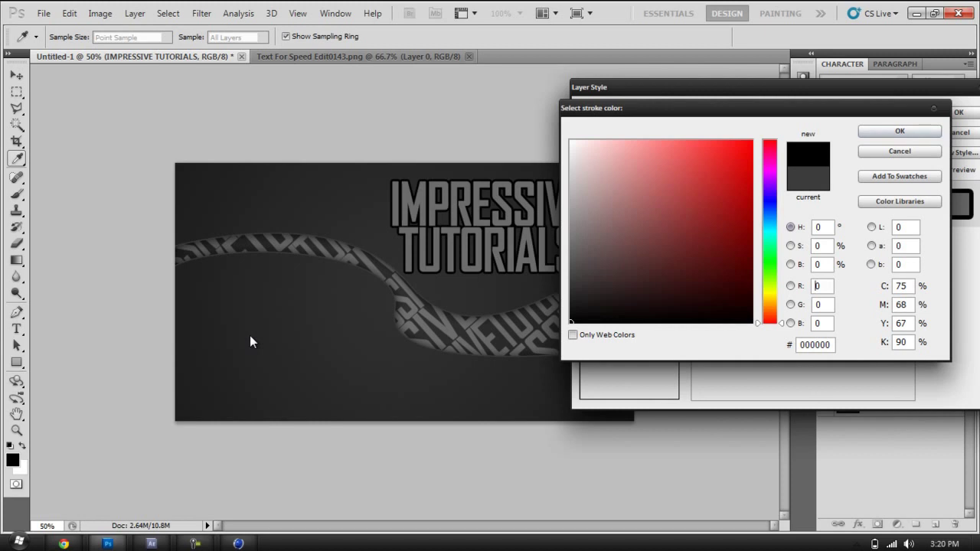
{"action": "left_click", "coordinate": [250, 335]}
{"action": "key", "text": "Return"}
{"action": "key", "text": "Return"}
{"action": "key", "text": "v"}
{"action": "key", "text": "shift+alt+z"}
- Lower the title layer's opacity to 62% and start a 72 pt paragraph text box left of the ribbon
{"action": "key", "text": "6"}
{"action": "key", "text": "2"}
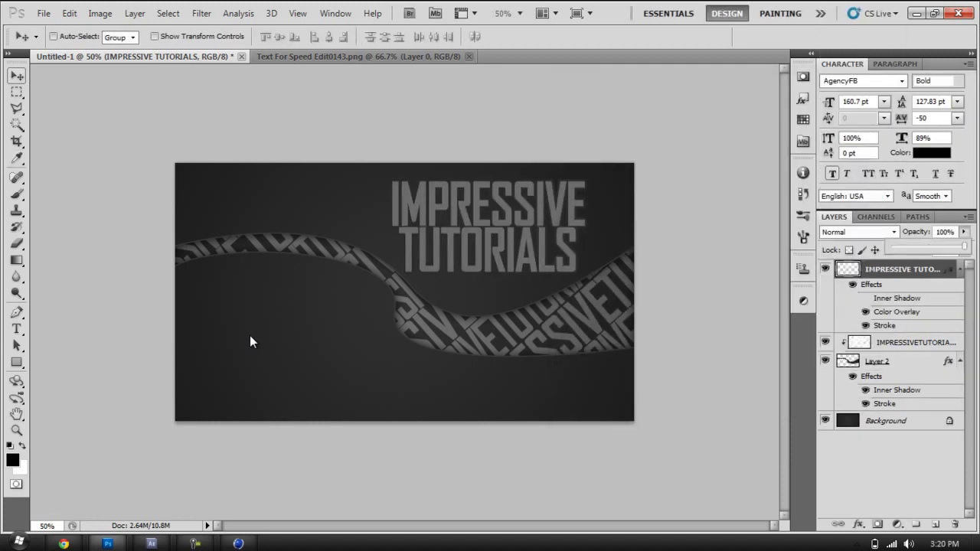
{"action": "key", "text": "t"}
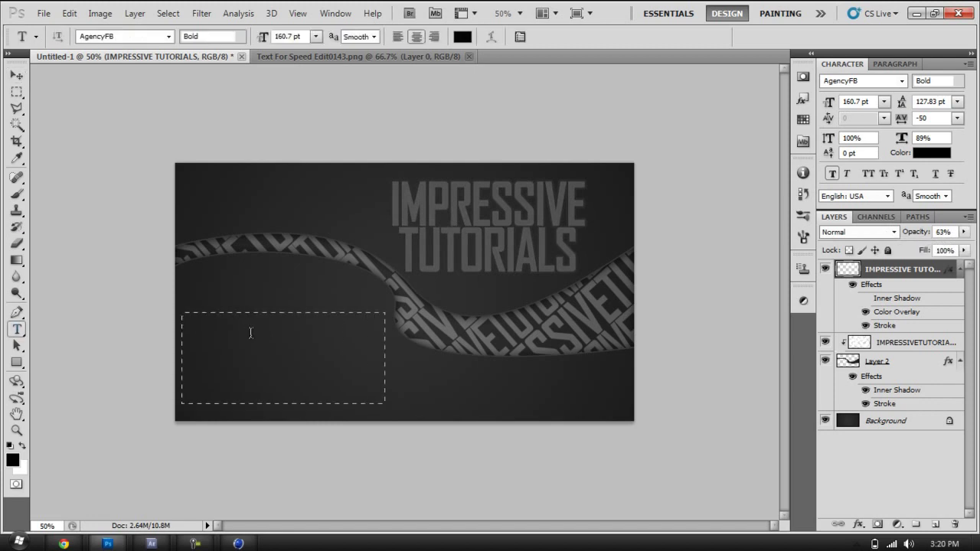
{"action": "left_click_drag", "start_coordinate": [254, 339], "coordinate": [248, 335]}
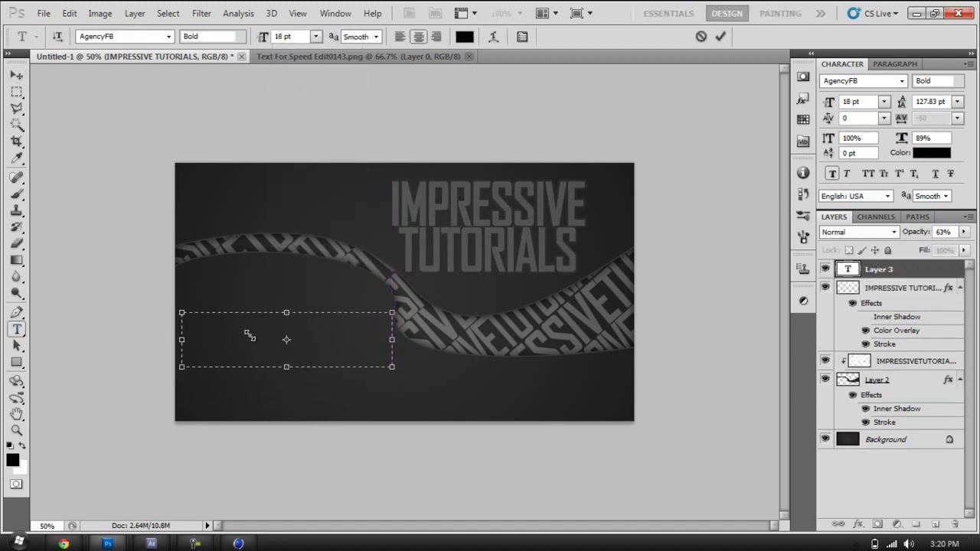
{"action": "left_click", "coordinate": [315, 36]}
{"action": "left_click", "coordinate": [291, 283]}
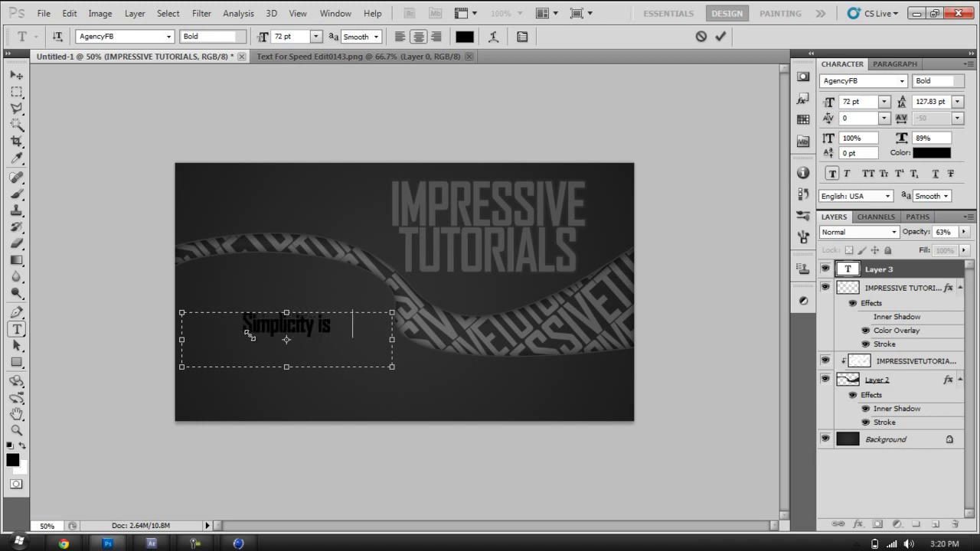
- Type the quote 'the ultimate Sophistication', correct its spelling, then select all of it
{"action": "type", "text": "the ultimate"}
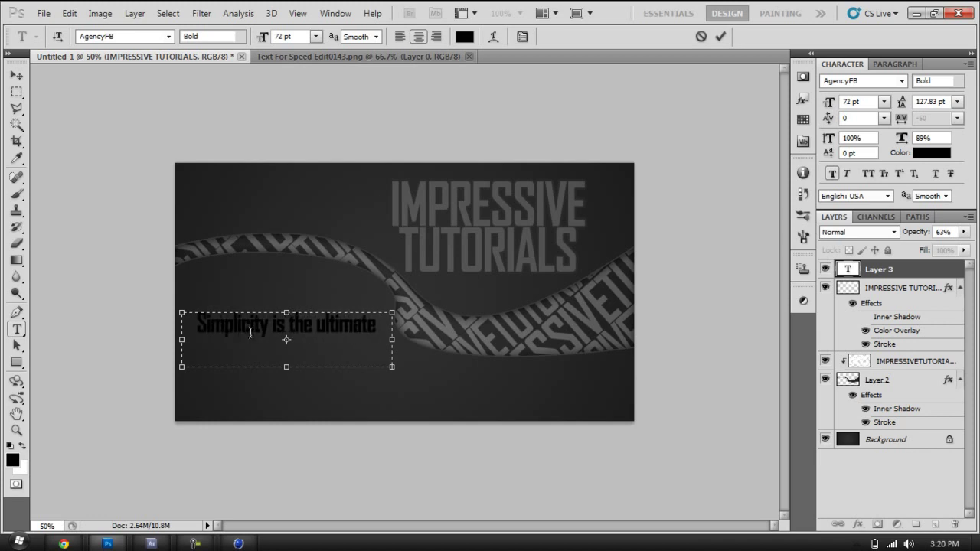
{"action": "key", "text": "Return"}
{"action": "type", "text": "Sohistication"}
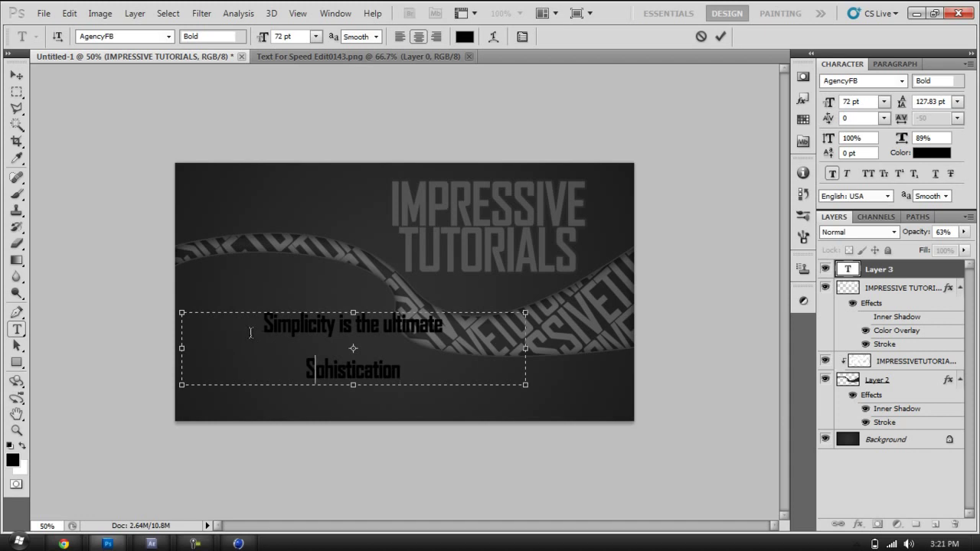
{"action": "key", "text": "BackSpace"}
{"action": "key", "text": "BackSpace"}
{"action": "type", "text": "s"}
{"action": "key", "text": "Right"}
{"action": "type", "text": "p"}
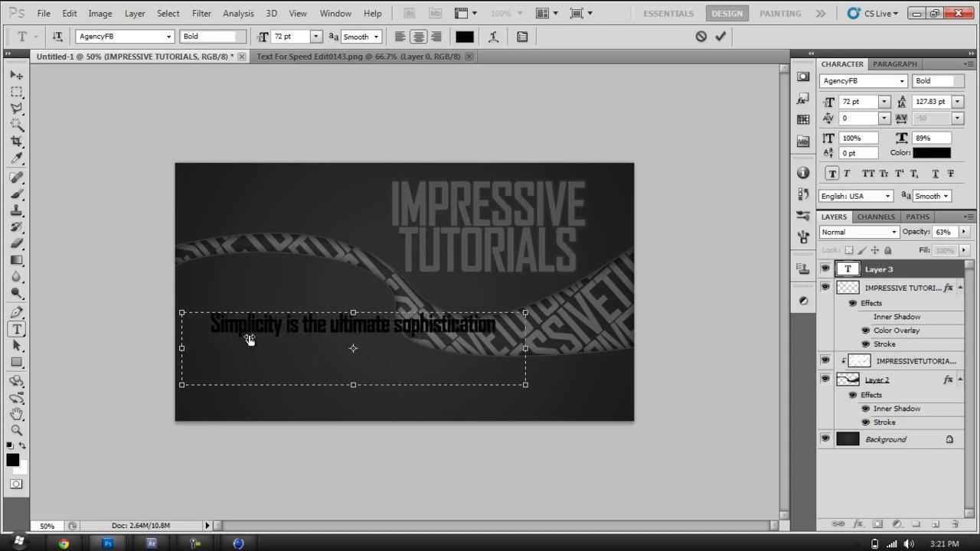
{"action": "key", "text": "shift+Left"}
{"action": "key", "text": "shift+Left"}
{"action": "key", "text": "shift+Left"}
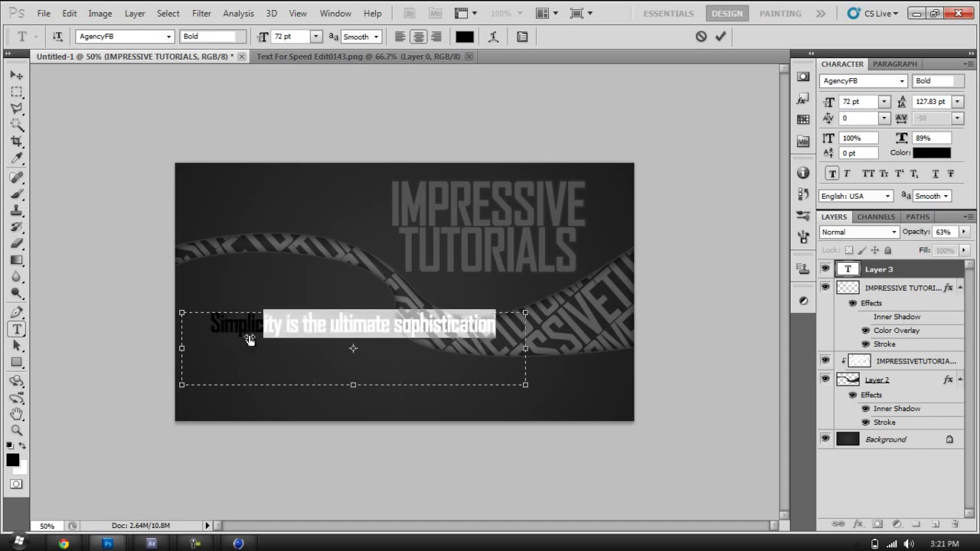
{"action": "key", "text": "ctrl+a"}
- Replace it with 'Simple. Clean. Elegant.', nudge it to the lower-left, then delete that text layer
{"action": "type", "text": "Simple. Clean. Elegant."}
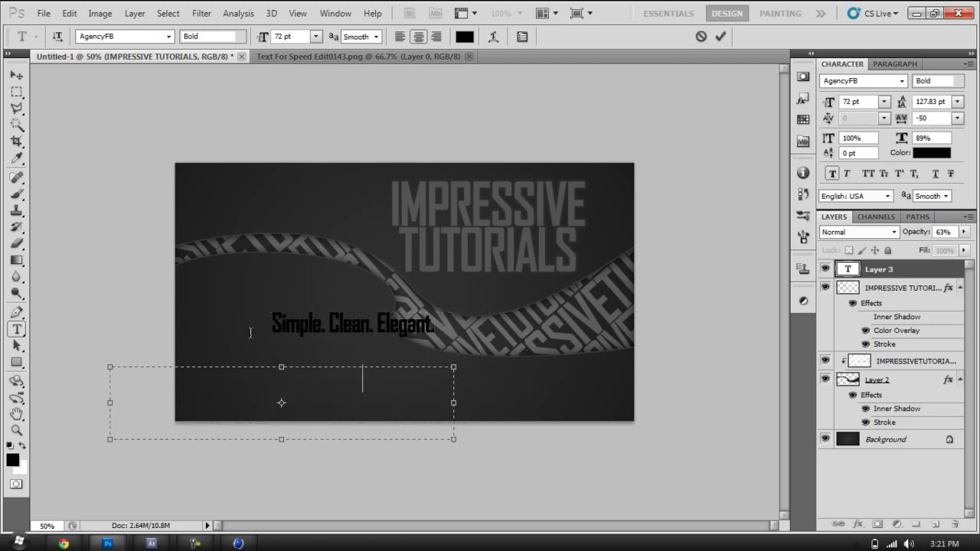
{"action": "key", "text": "ctrl+Return"}
{"action": "key", "text": "v"}
{"action": "key", "text": "shift+Down"}
{"action": "key", "text": "shift+Down"}
{"action": "key", "text": "shift+Down"}
{"action": "key", "text": "shift+Down"}
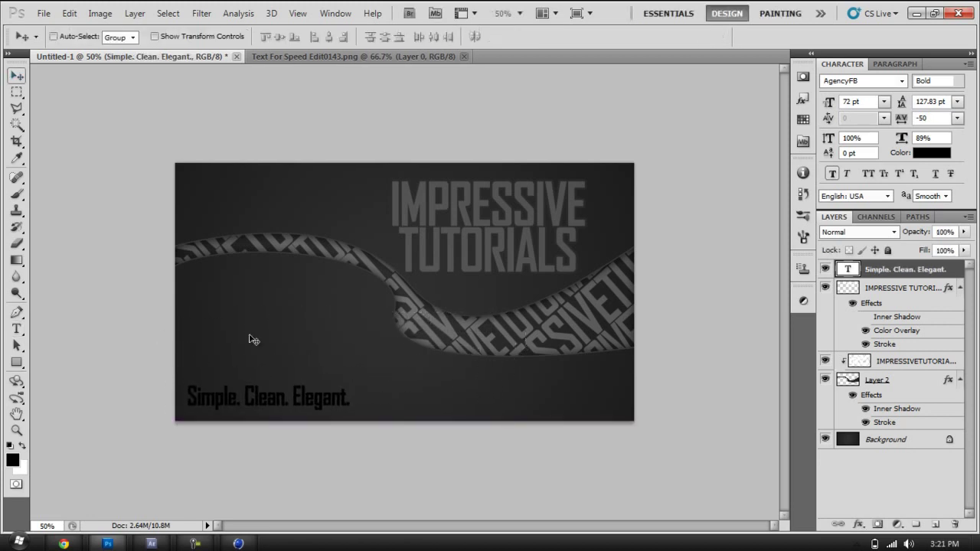
{"action": "key", "text": "Delete"}
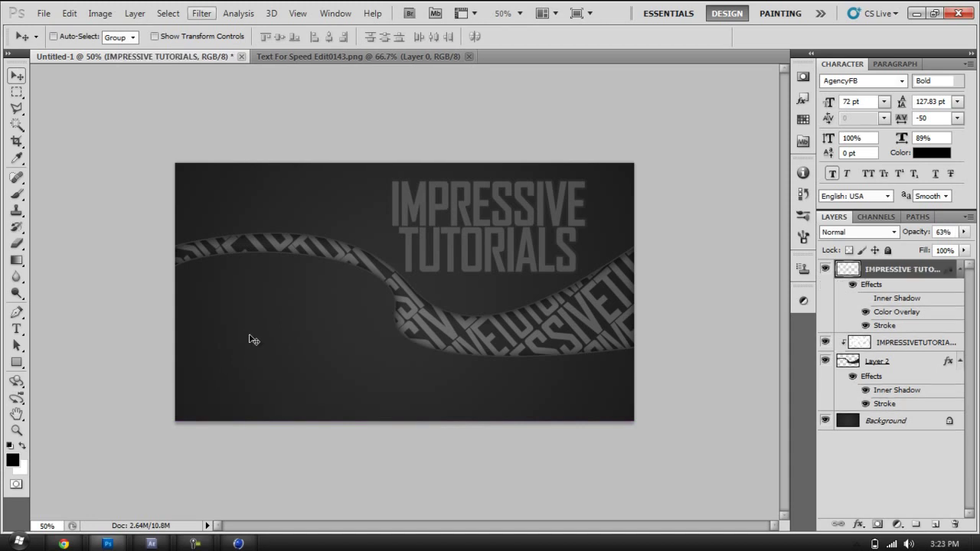
- Duplicate the IMPRESSIVE TUTORIALS title layer and apply a horizontal Motion Blur to the copy
{"action": "key", "text": "ctrl+alt+j"}
{"action": "key", "text": "Return"}
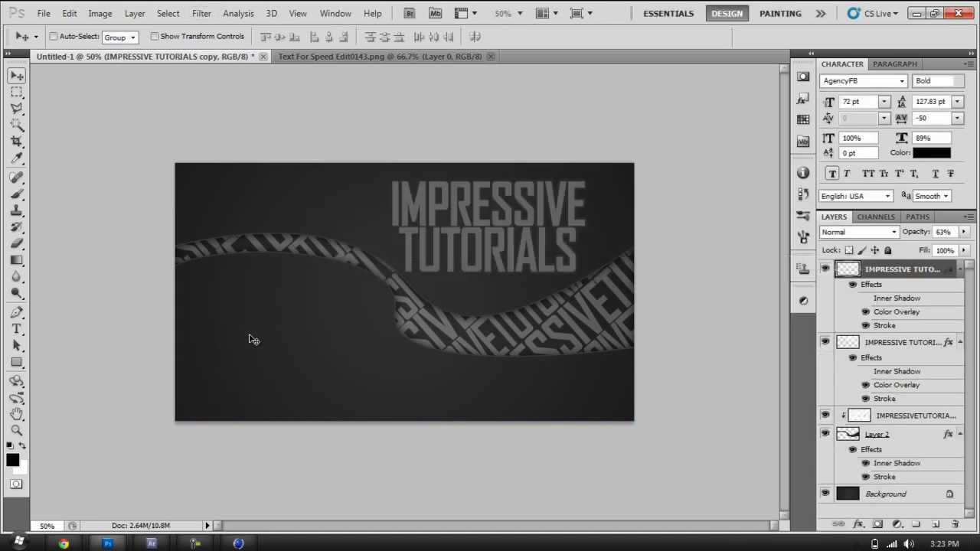
{"action": "key", "text": "alt+t"}
{"action": "key", "text": "Up"}
{"action": "key", "text": "Right"}
{"action": "key", "text": "Down"}
{"action": "key", "text": "Down"}
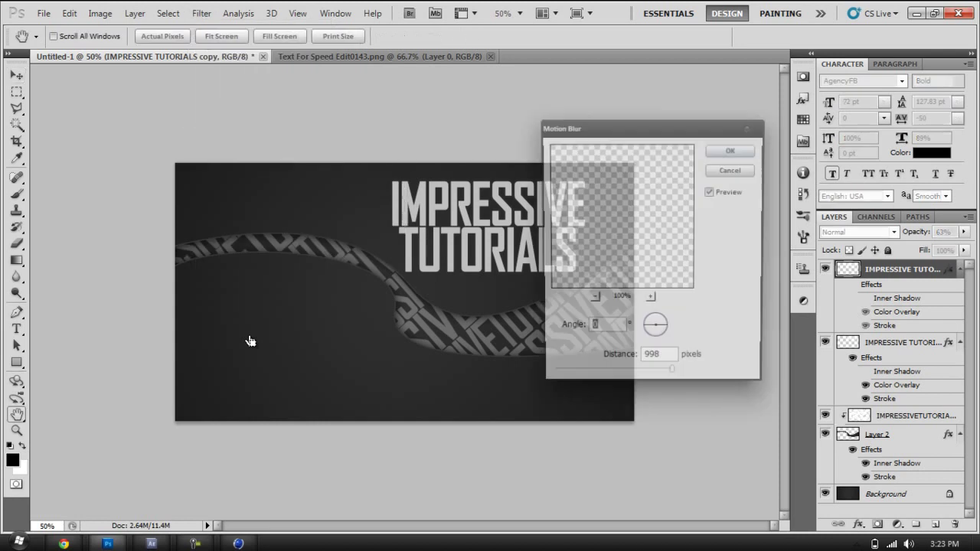
{"action": "key", "text": "Return"}
{"action": "key", "text": "Return"}
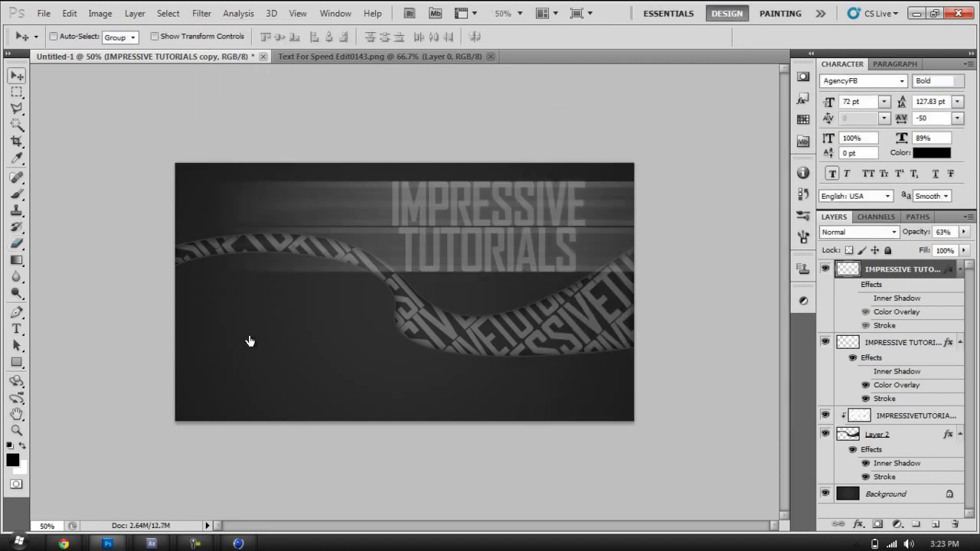
{"action": "key", "text": "alt+l"}
{"action": "key", "text": "d"}
- Apply a 90° vertical Motion Blur to a second title copy and merge the blurred copies
{"action": "key", "text": "Return"}
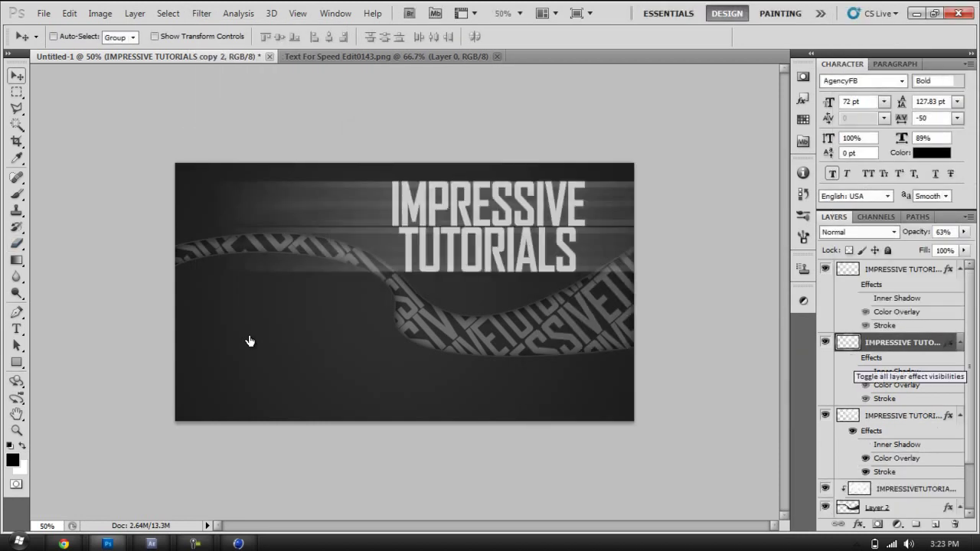
{"action": "key", "text": "alt+t"}
{"action": "key", "text": "Up"}
{"action": "key", "text": "Right"}
{"action": "key", "text": "Return"}
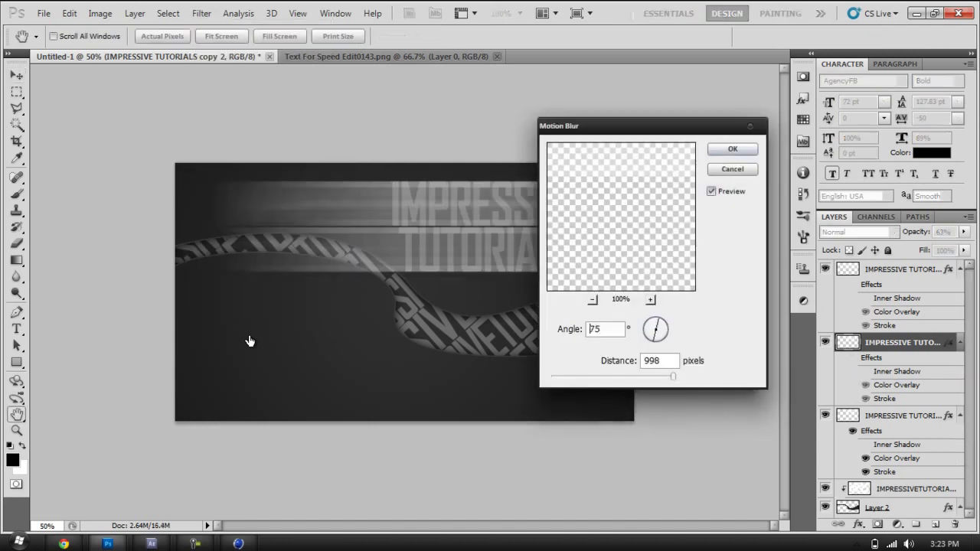
{"action": "type", "text": "90"}
{"action": "key", "text": "Return"}
{"action": "key", "text": "Delete"}
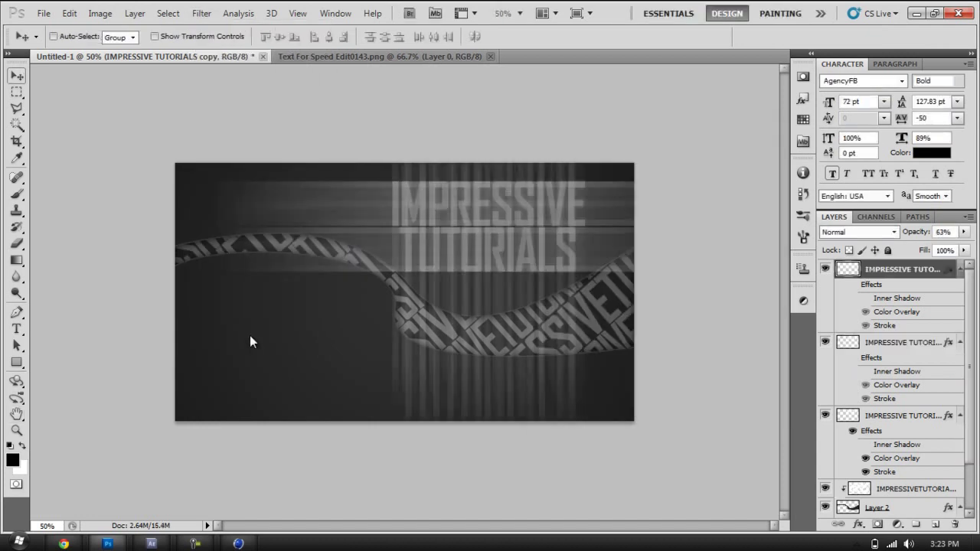
{"action": "key", "text": "e"}
{"action": "right_click", "coordinate": [252, 341]}
{"action": "key", "text": "Return"}
- Erase blur streaks across the title area with a soft eraser
{"action": "mouse_move", "coordinate": [417, 256]}
{"action": "left_mouse_down"}
{"action": "mouse_move", "coordinate": [417, 222]}
{"action": "mouse_move", "coordinate": [582, 229]}
{"action": "mouse_move", "coordinate": [574, 283]}
{"action": "left_mouse_up"}
{"action": "mouse_move", "coordinate": [398, 306]}
{"action": "left_mouse_down"}
{"action": "mouse_move", "coordinate": [406, 360]}
{"action": "mouse_move", "coordinate": [436, 336]}
{"action": "mouse_move", "coordinate": [528, 336]}
{"action": "left_mouse_up"}
{"action": "mouse_move", "coordinate": [544, 291]}
{"action": "left_mouse_down"}
{"action": "mouse_move", "coordinate": [558, 398]}
{"action": "mouse_move", "coordinate": [451, 391]}
{"action": "left_mouse_up"}
{"action": "left_click_drag", "start_coordinate": [260, 229], "coordinate": [383, 260]}
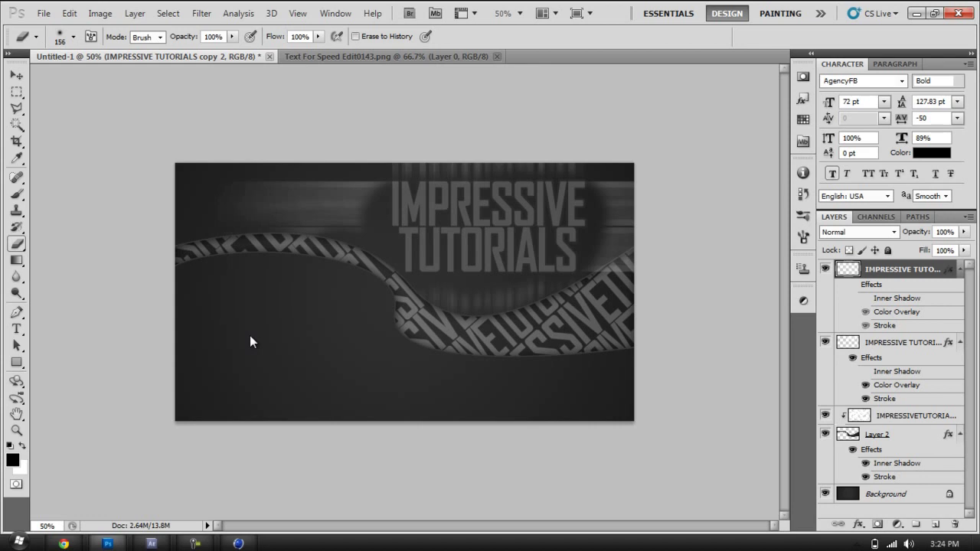
{"action": "left_click_drag", "start_coordinate": [597, 260], "coordinate": [632, 253]}
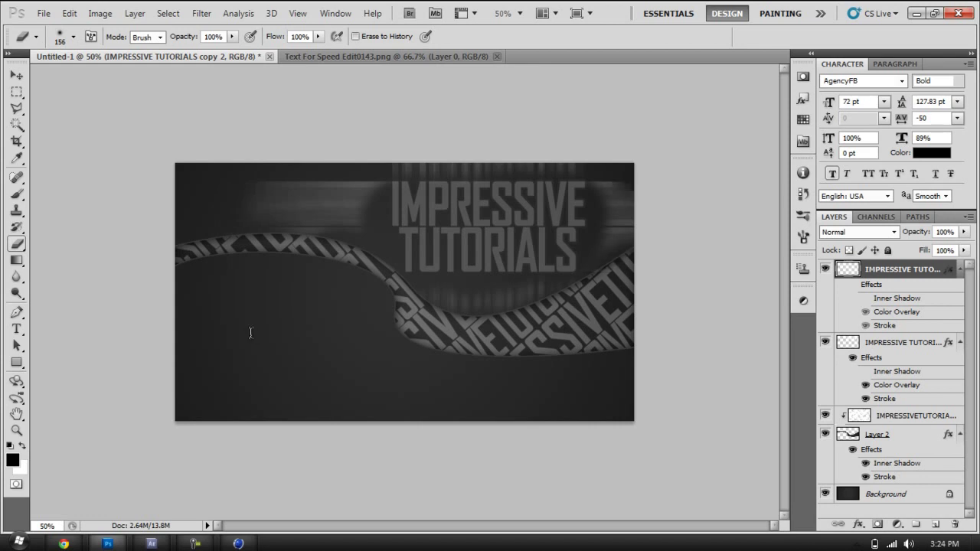
- Set the streak layer's blending to Overlay at 71% opacity
{"action": "key", "text": "shift+Tab"}
{"action": "key", "text": "alt+Down"}
{"action": "key", "text": "Return"}
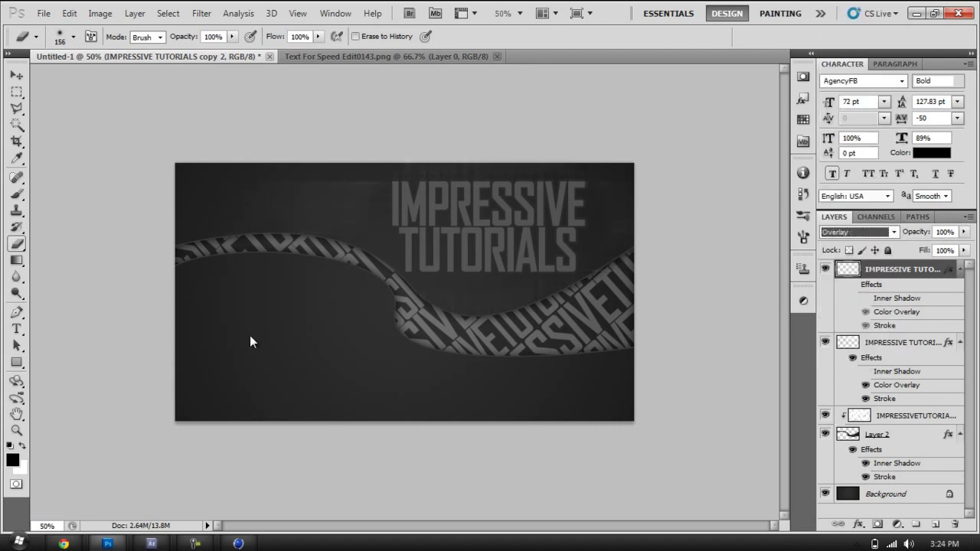
{"action": "key", "text": "Tab"}
{"action": "type", "text": "71"}
{"action": "key", "text": "Return"}
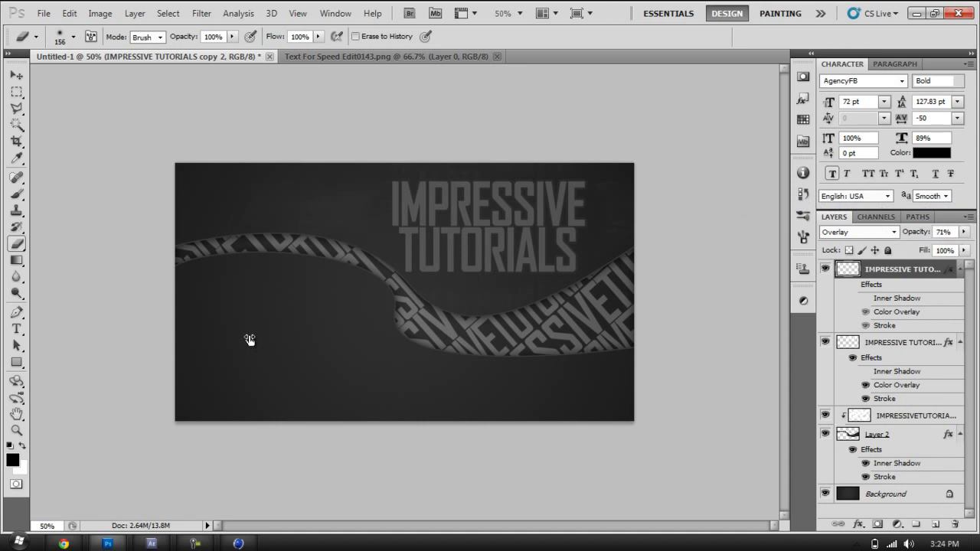
{"action": "key", "text": "b"}
{"action": "right_click", "coordinate": [249, 339]}
- Choose the 285 grunge brush preset, add new Layer 3, and set the foreground to grey
{"action": "key", "text": "F5"}
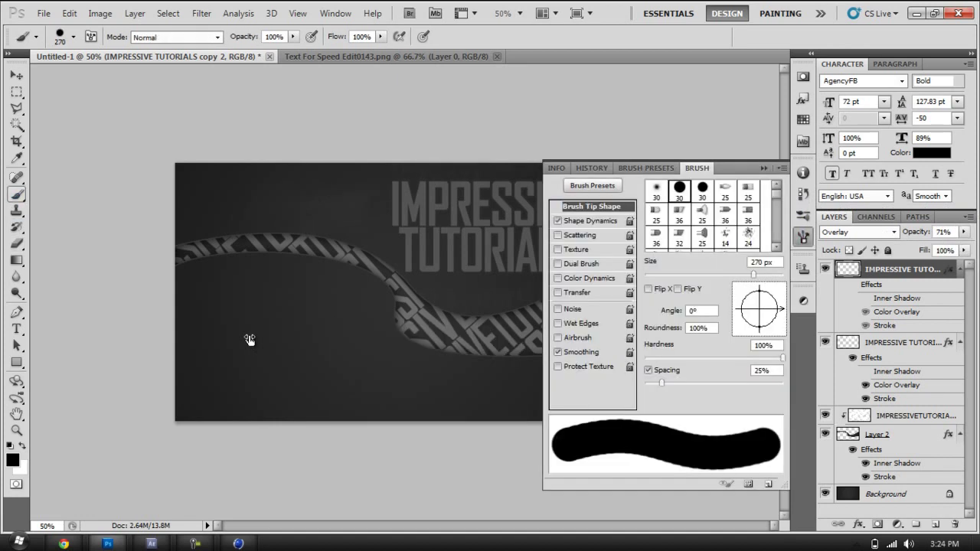
{"action": "key", "text": "period"}
{"action": "key", "text": "period"}
{"action": "key", "text": "period"}
{"action": "key", "text": "period"}
{"action": "key", "text": "period"}
{"action": "key", "text": "period"}
{"action": "key", "text": "period"}
{"action": "key", "text": "period"}
{"action": "key", "text": "period"}
{"action": "key", "text": "period"}
{"action": "key", "text": "period"}
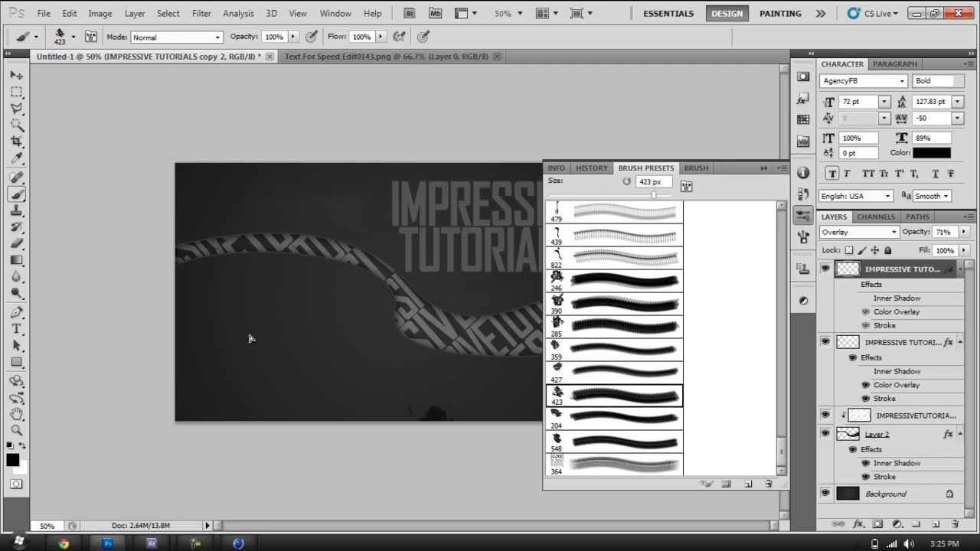
{"action": "key", "text": "F5"}
{"action": "key", "text": "ctrl+shift+n"}
{"action": "key", "text": "Return"}
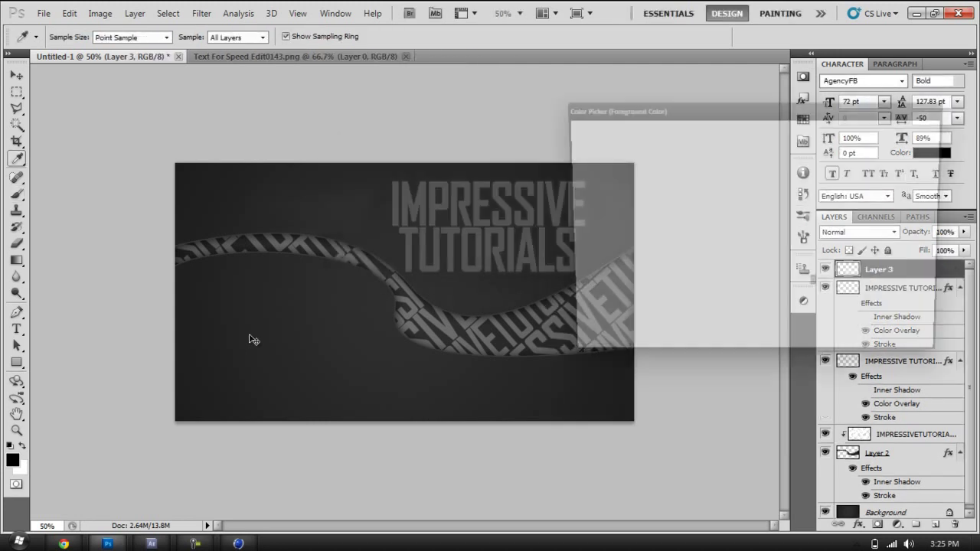
{"action": "key", "text": "Return"}
- Stamp grey grunge splatters along the banner's bottom-left edge
{"action": "left_click", "coordinate": [254, 340]}
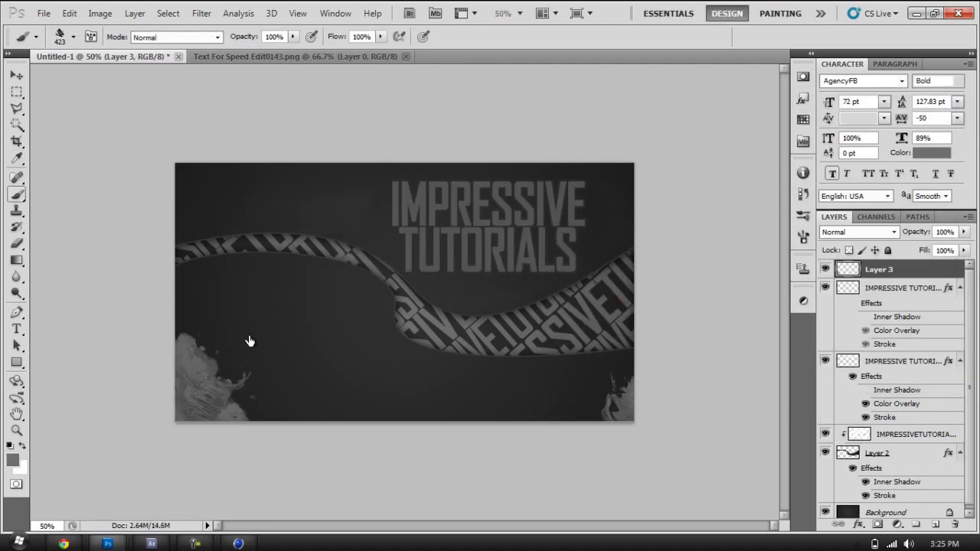
{"action": "left_click", "coordinate": [248, 341]}
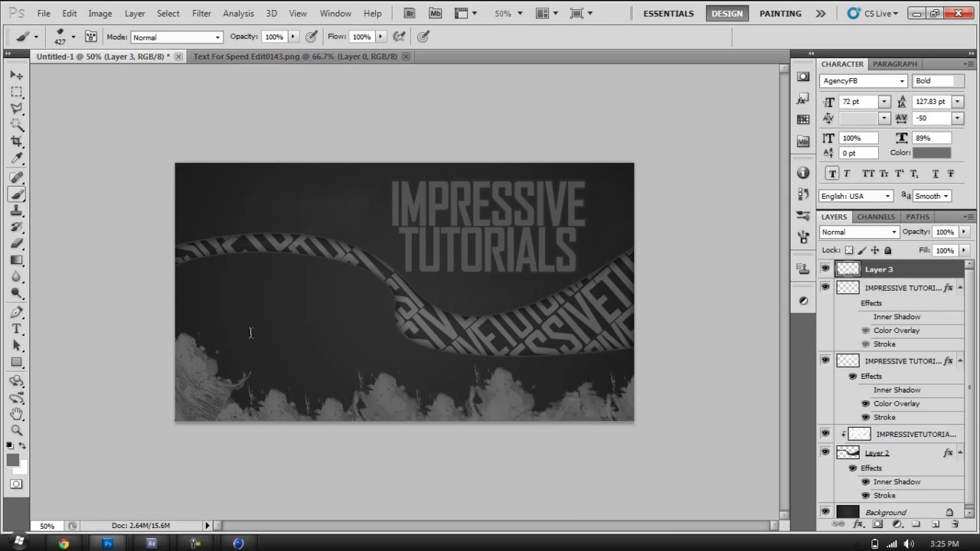
{"action": "right_click", "coordinate": [250, 332]}
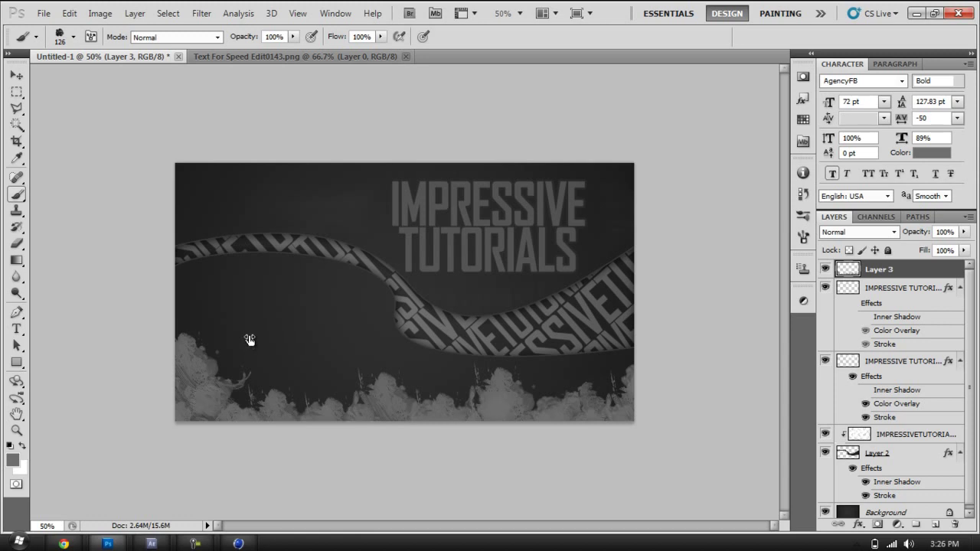
- Blend Layer 3 in Color Dodge and lower its opacity, entering 69%
{"action": "key", "text": "Return"}
{"action": "key", "text": "Down"}
{"action": "key", "text": "Up"}
{"action": "key", "text": "Up"}
{"action": "key", "text": "Up"}
{"action": "key", "text": "Up"}
{"action": "key", "text": "Up"}
{"action": "key", "text": "Up"}
{"action": "key", "text": "Down"}
{"action": "key", "text": "Down"}
{"action": "key", "text": "Tab"}
{"action": "type", "text": "69"}
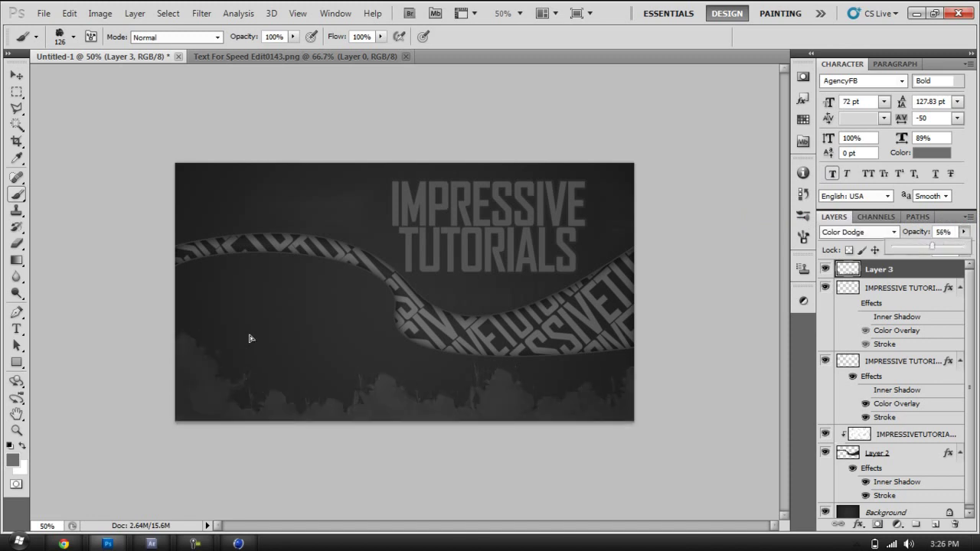
{"action": "right_click", "coordinate": [410, 223]}
- Pick the 439 brush and add a new Layer 4 at the top of the stack
{"action": "double_click", "coordinate": [525, 340]}
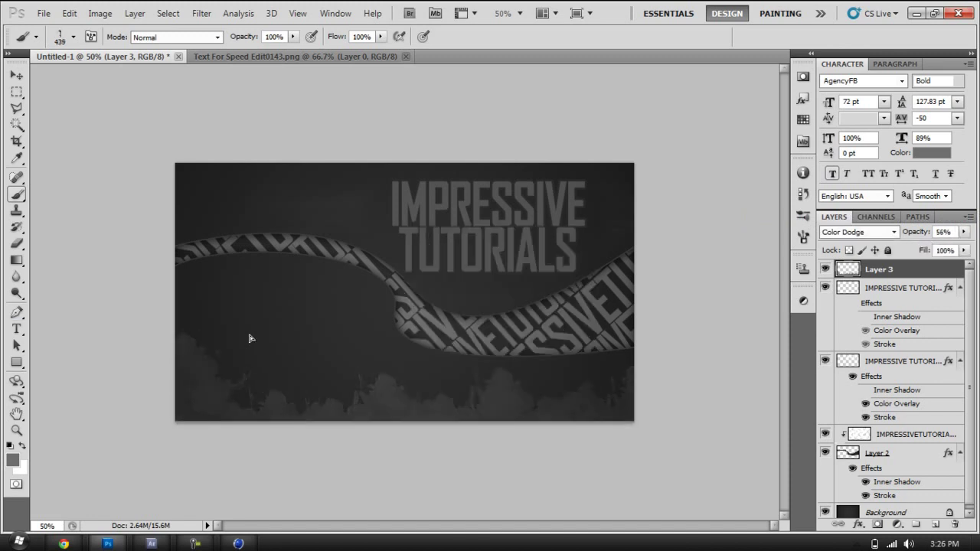
{"action": "right_click", "coordinate": [548, 261]}
{"action": "key", "text": "Escape"}
{"action": "key", "text": "ctrl+shift+n"}
{"action": "key", "text": "Return"}
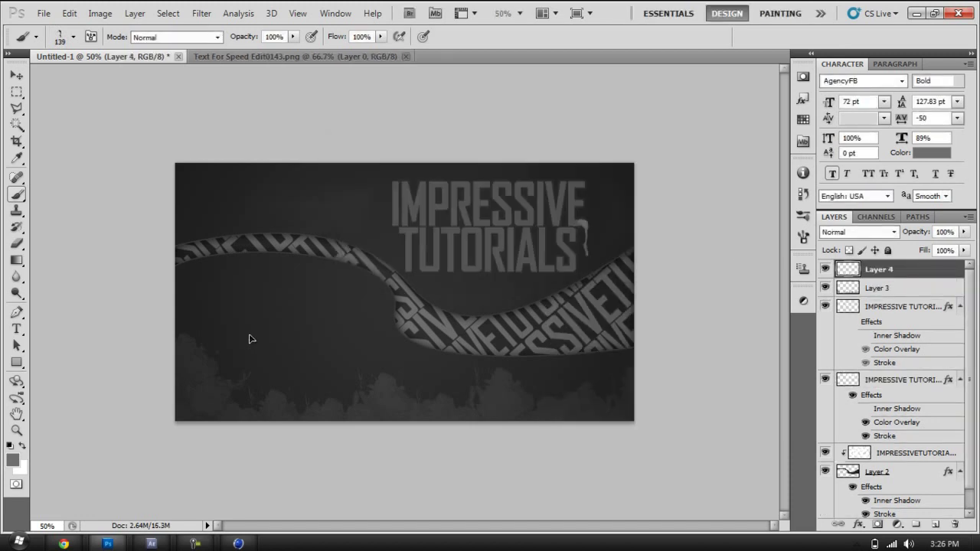
- Stamp the 270 drip brush over TUTORIALS, then undo the oversized stamp
{"action": "right_click", "coordinate": [248, 338]}
{"action": "key", "text": "period"}
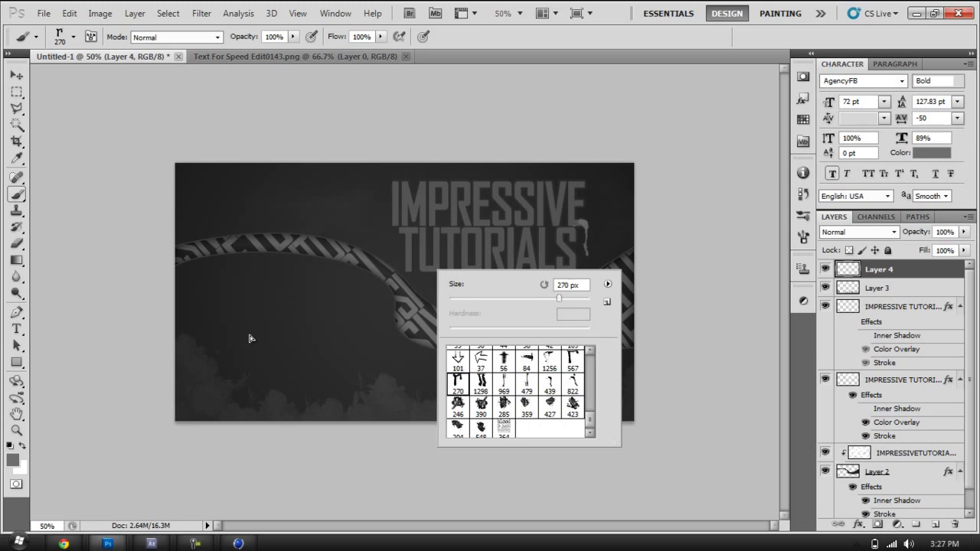
{"action": "left_click", "coordinate": [481, 264]}
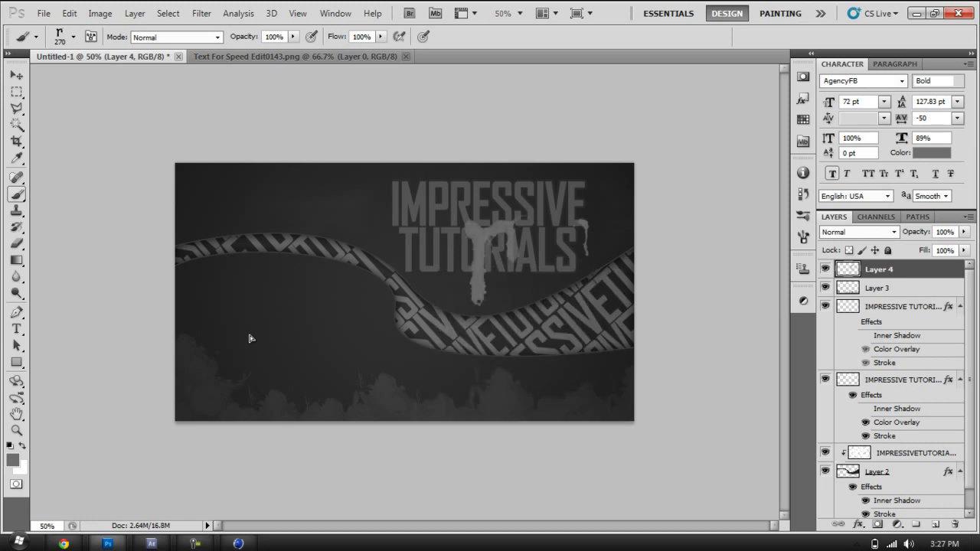
{"action": "key", "text": "ctrl+z"}
- Resize the drip brush, shrinking it to 95 px and then setting 139 px
{"action": "right_click", "coordinate": [248, 338]}
{"action": "key", "text": "bracketleft"}
{"action": "key", "text": "bracketleft"}
{"action": "key", "text": "bracketleft"}
{"action": "key", "text": "bracketleft"}
{"action": "key", "text": "bracketleft"}
{"action": "key", "text": "bracketleft"}
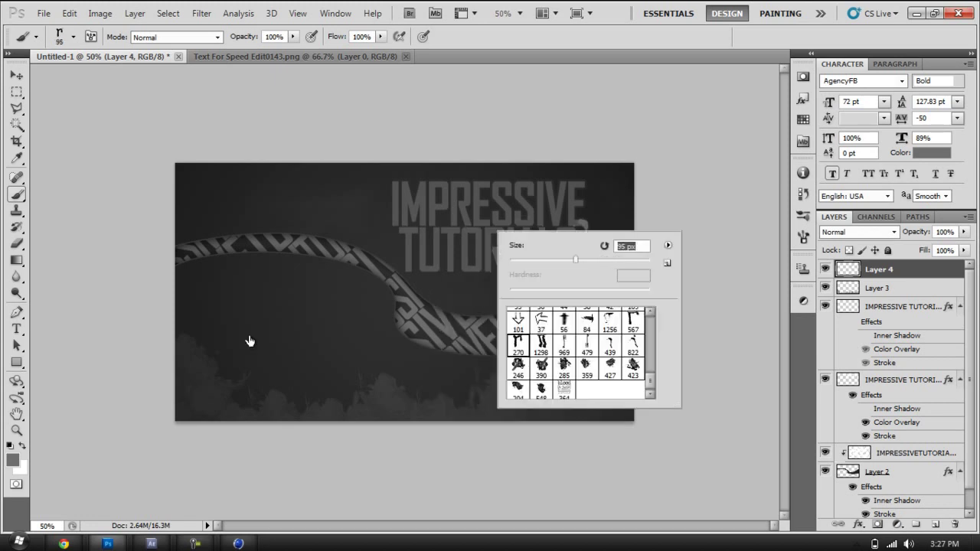
{"action": "type", "text": "60"}
{"action": "key", "text": "Escape"}
{"action": "right_click", "coordinate": [249, 340]}
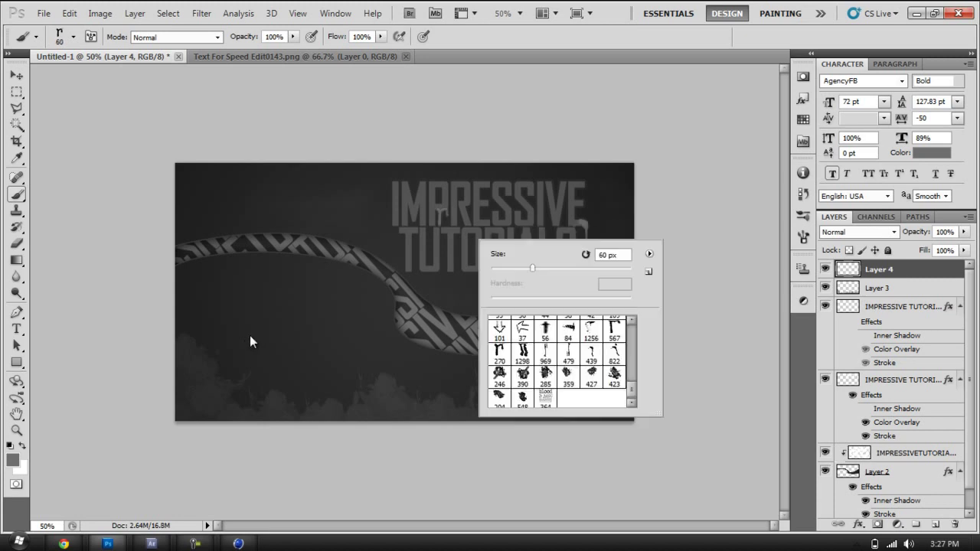
{"action": "key", "text": "comma"}
{"action": "right_click", "coordinate": [249, 341]}
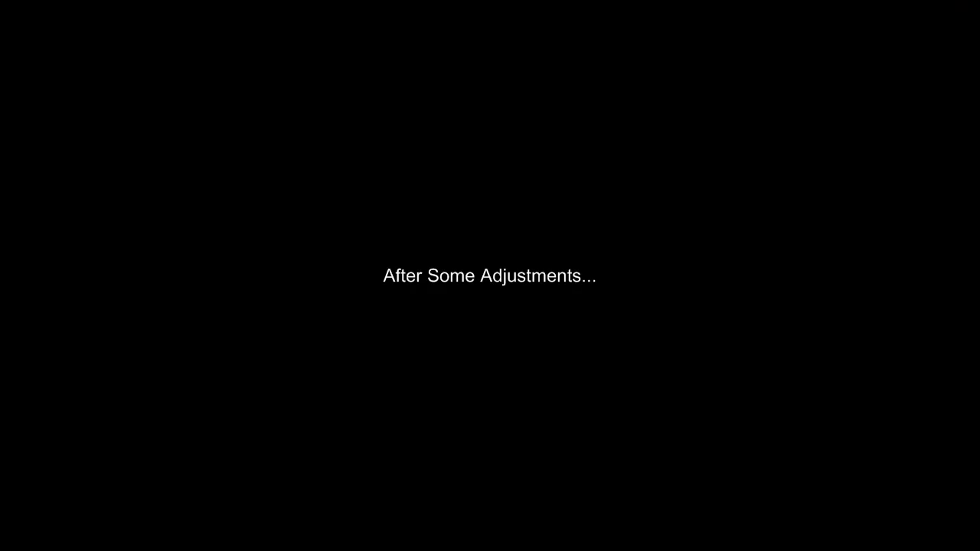